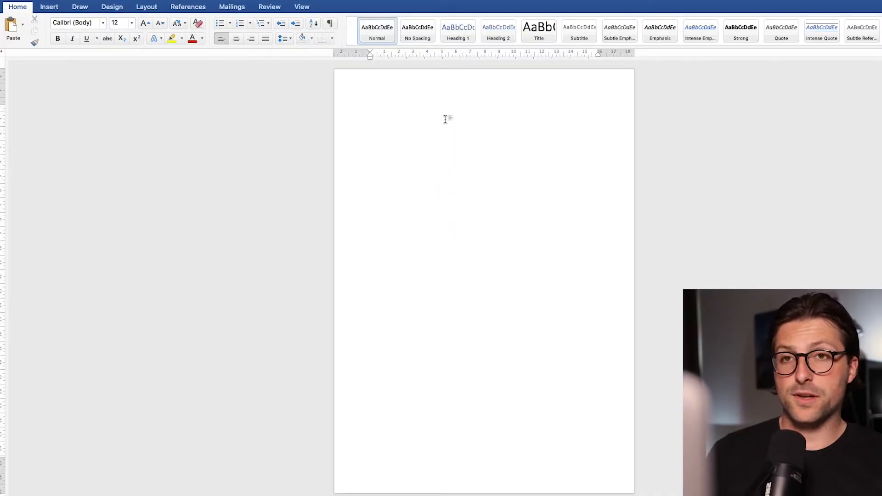
Set the page margins to the Narrow preset of 1,27 cm on every side
left_click(155, 12)
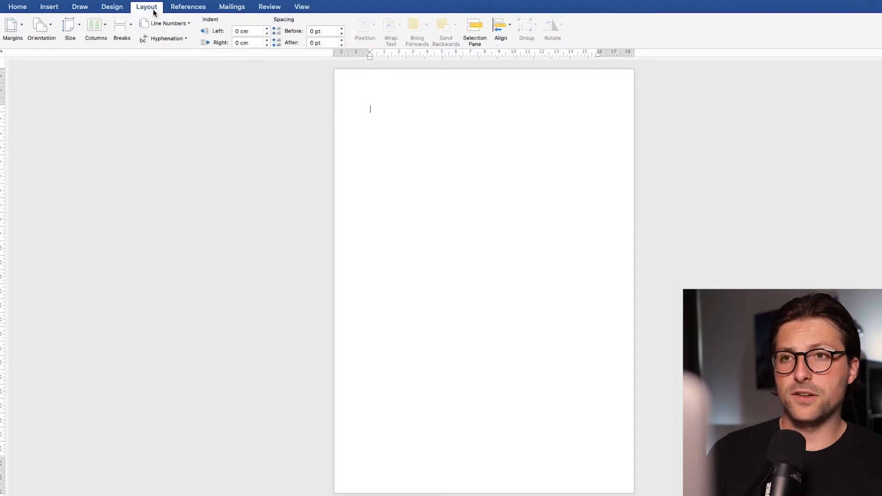
left_click(21, 26)
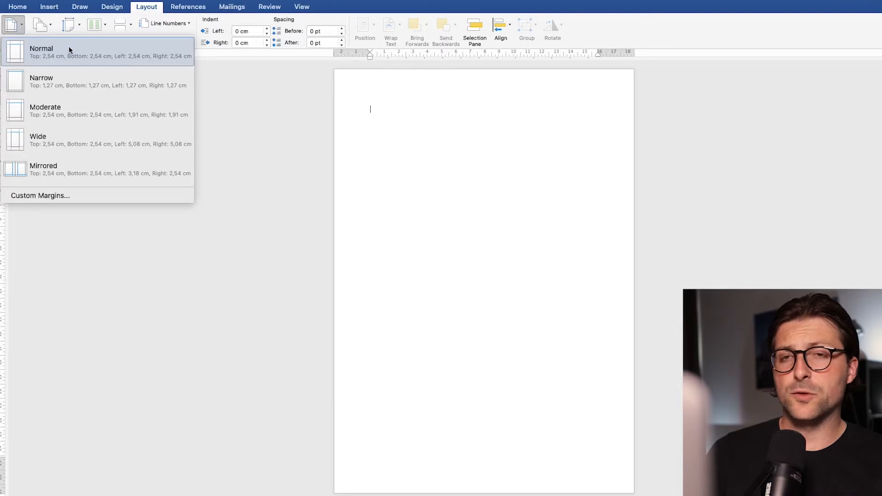
left_click(70, 77)
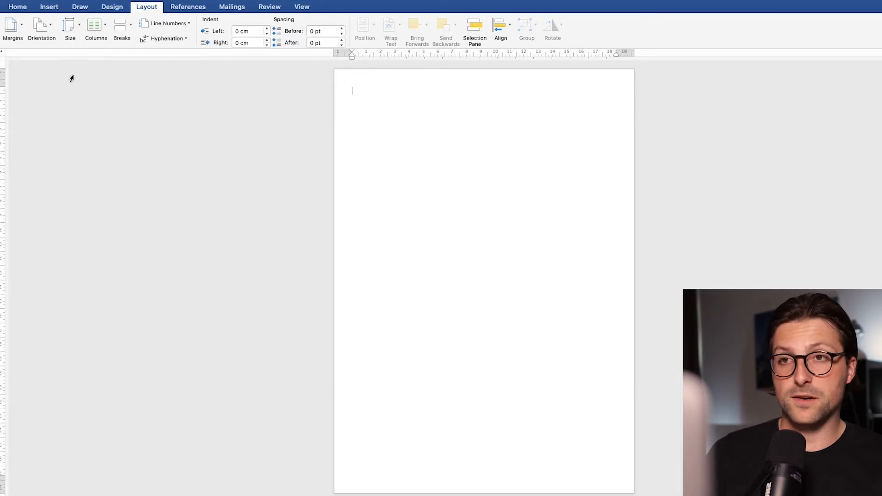
Draw a text box across the top of the page, about 20,5 cm wide and 4,2 cm high
left_click(42, 8)
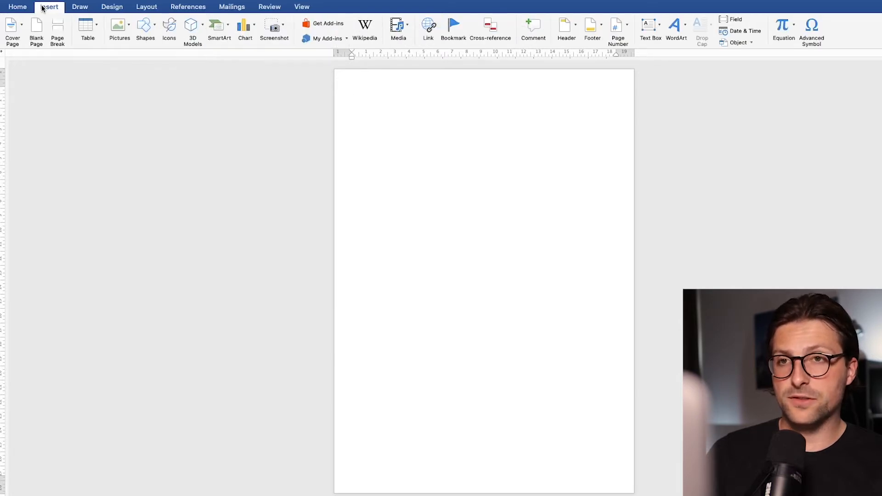
left_click(149, 29)
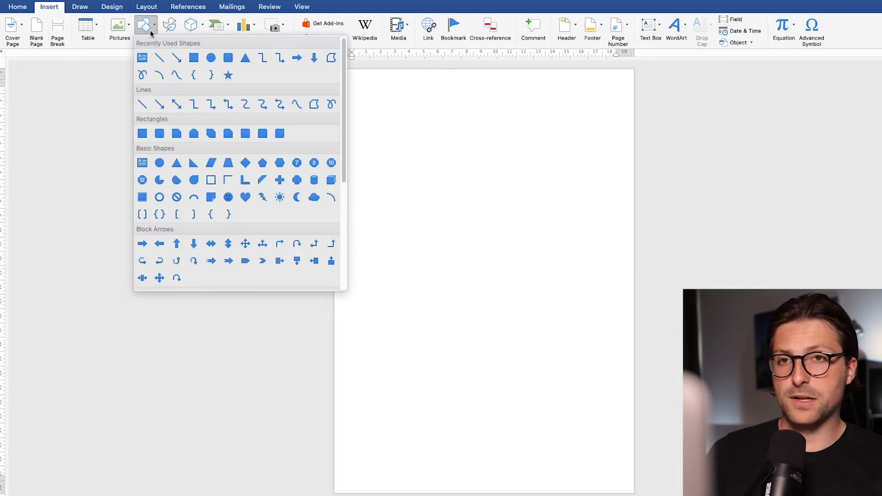
left_click(143, 57)
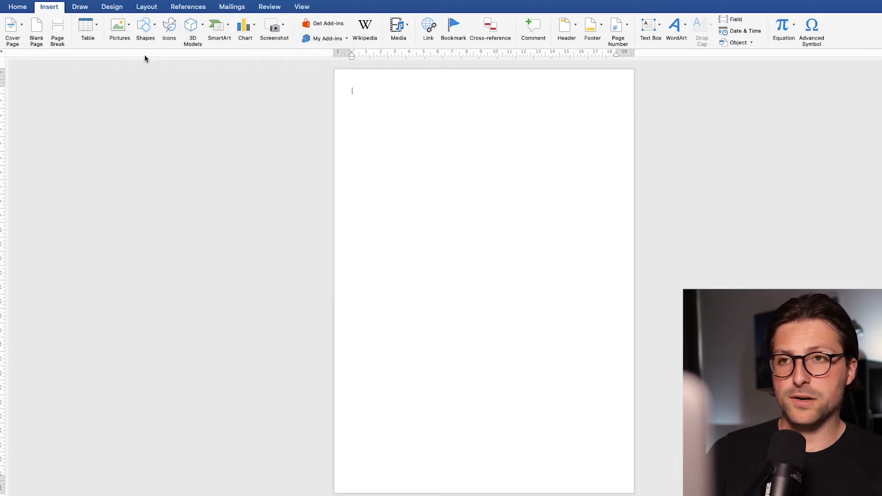
mouse_move(338, 72)
left_mouse_down()
mouse_move(387, 98)
mouse_move(631, 132)
left_mouse_up()
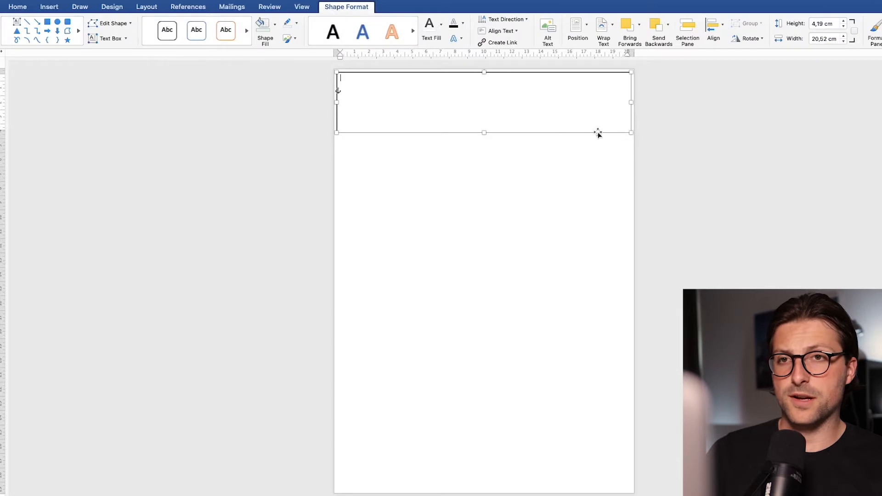
Remove the text box's outline and fill it with the light green from the recent colours
left_click(297, 23)
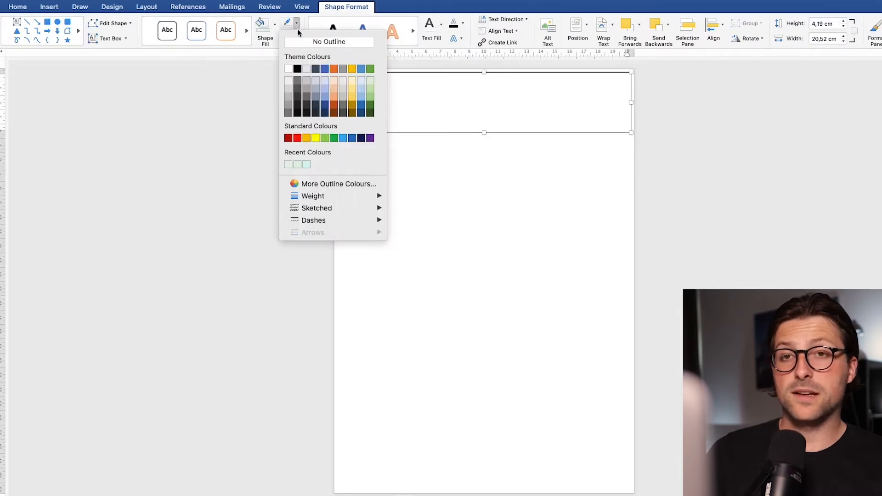
left_click(296, 42)
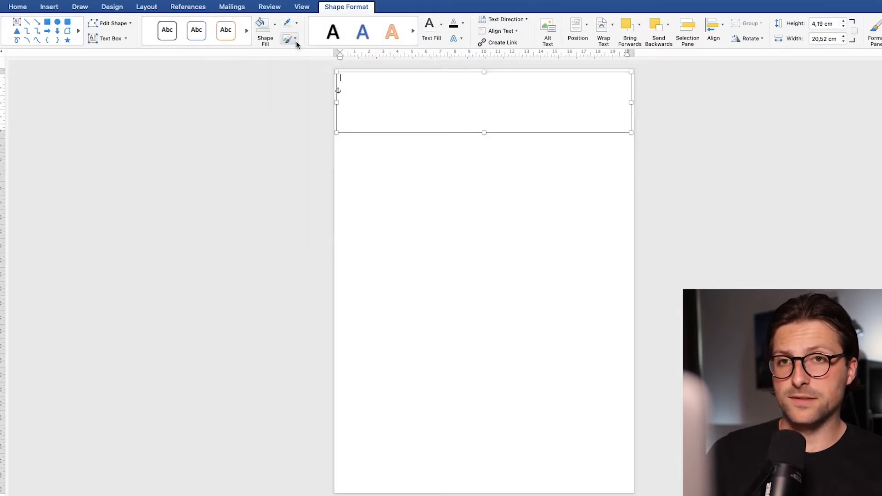
left_click(275, 28)
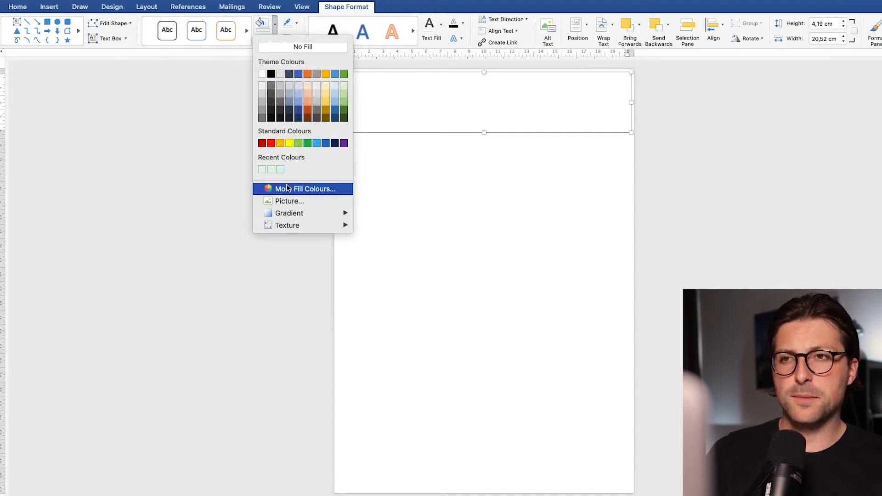
left_click(262, 169)
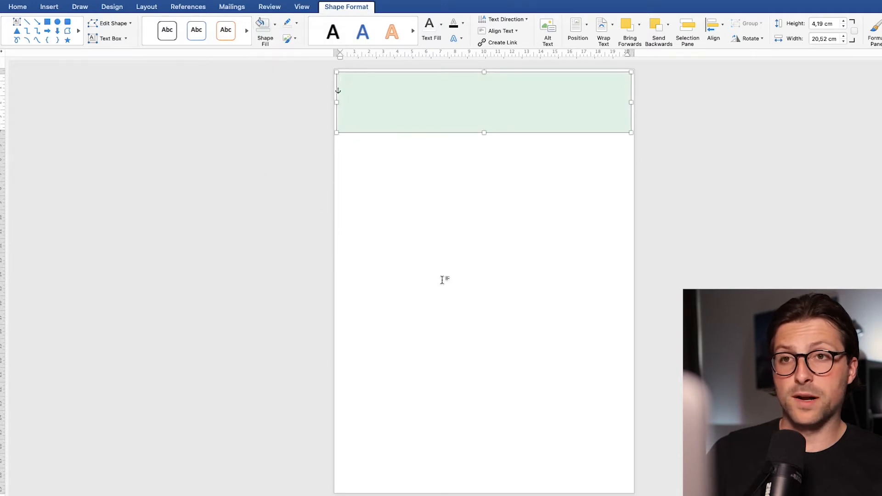
Enter the placeholder "Name Surname" in the green text box and centre it
scroll(484, 281, "up", 5)
scroll(484, 281, "up", 3)
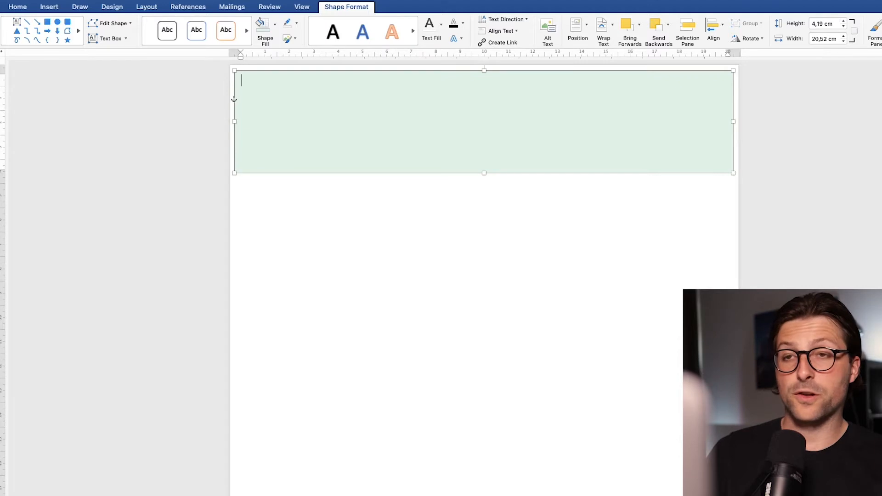
type("Name Surname")
left_click(15, 8)
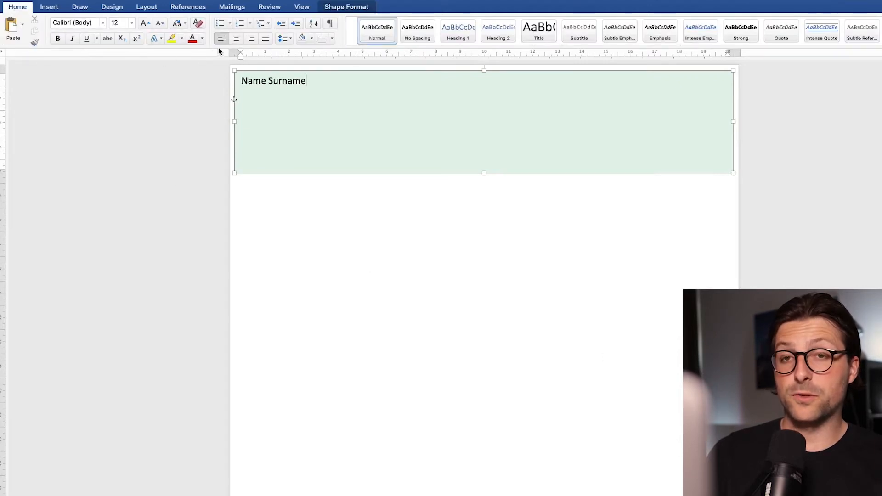
left_click(236, 38)
Enlarge the name line to 24 pt and make it bold
key("super+a")
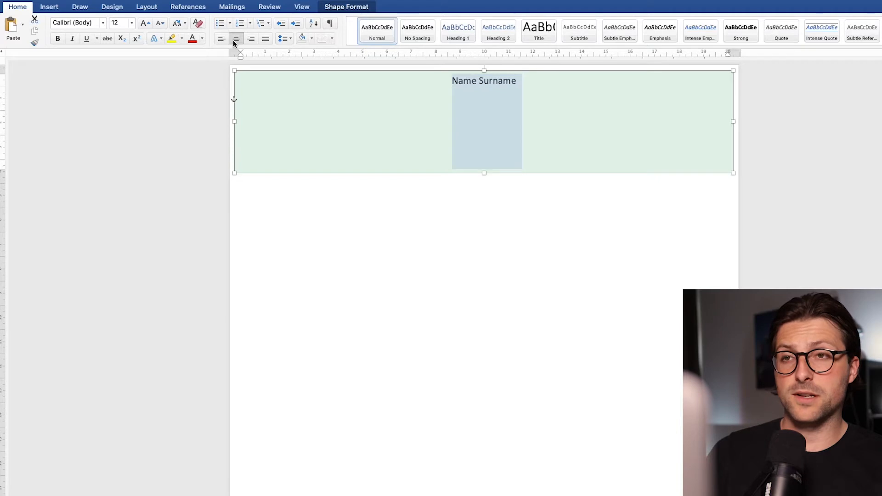
left_click(144, 24)
left_click(144, 23)
left_click(144, 23)
left_click(144, 23)
left_click(144, 24)
left_click(145, 23)
left_click(58, 39)
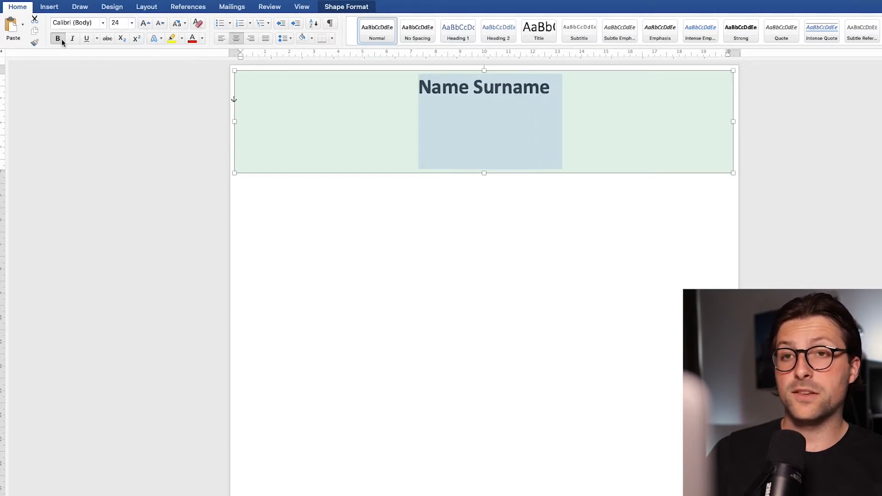
Add a contact line below the name: "Los Angeles, CA", plain-text placeholder e-mail, placeholder phone number and "linkedin.com/username", separated by vertical bars
left_click(484, 104)
type("Los Angeles, CA")
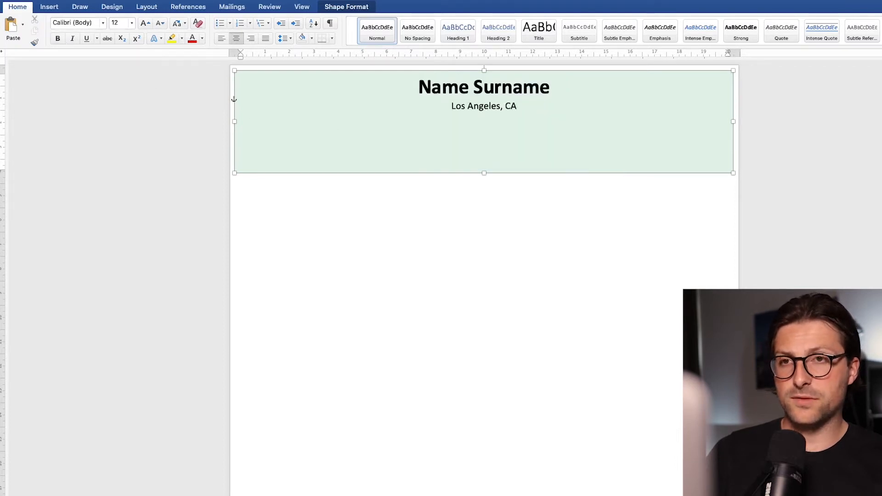
type(" | namesurname@email.com")
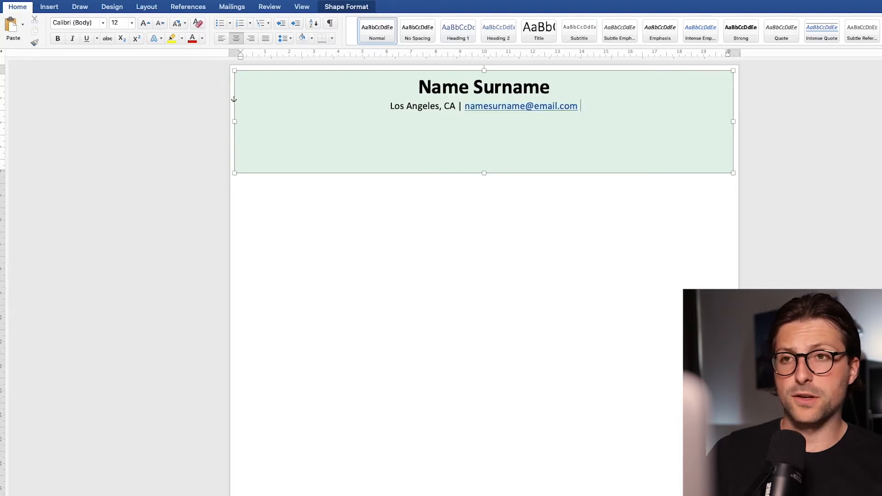
key("ctrl+z")
type("| +")
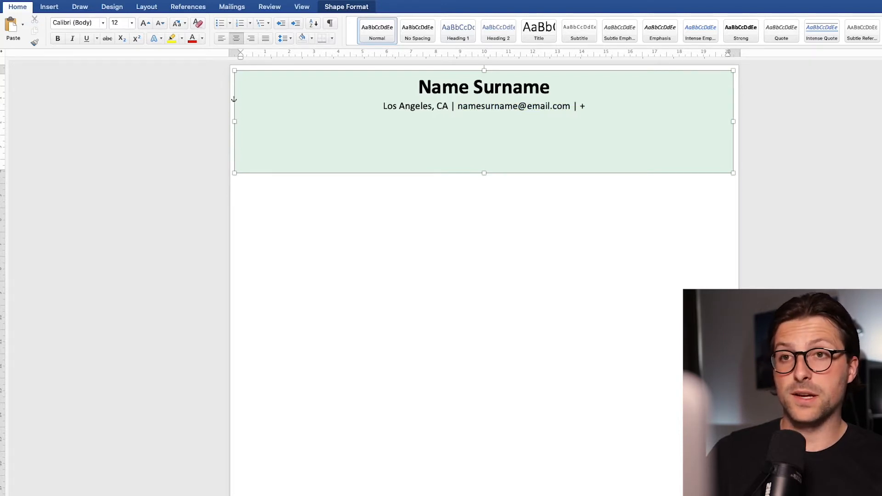
type("[000]-000-0000 | linke")
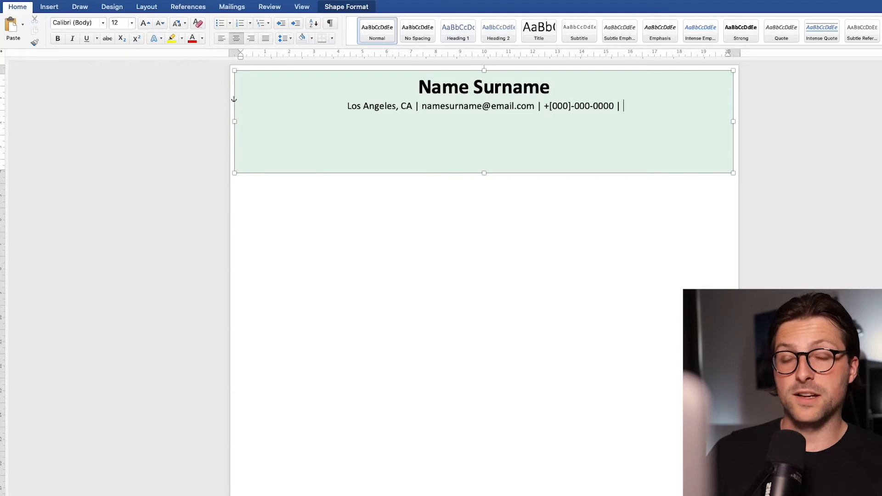
type("din.com/username")
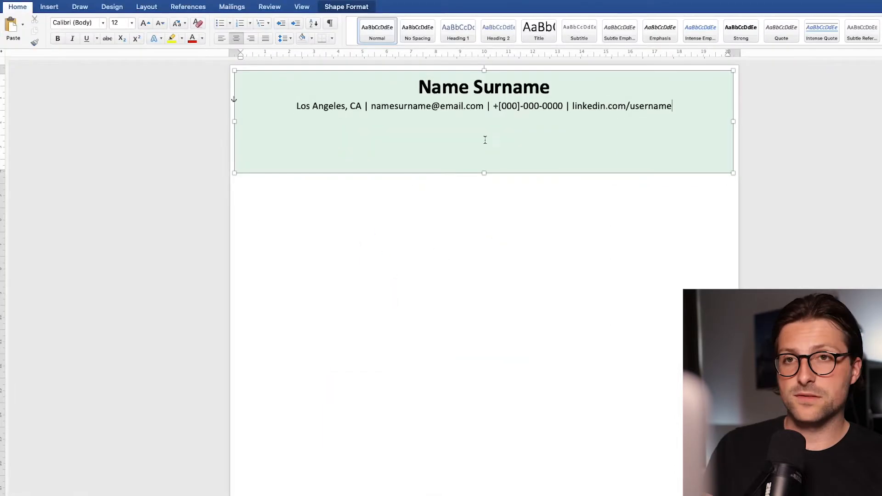
Shorten the green header box to end just below the contact line, and start a new body line beneath it
left_click_drag(484, 171, 489, 123)
left_click(470, 153)
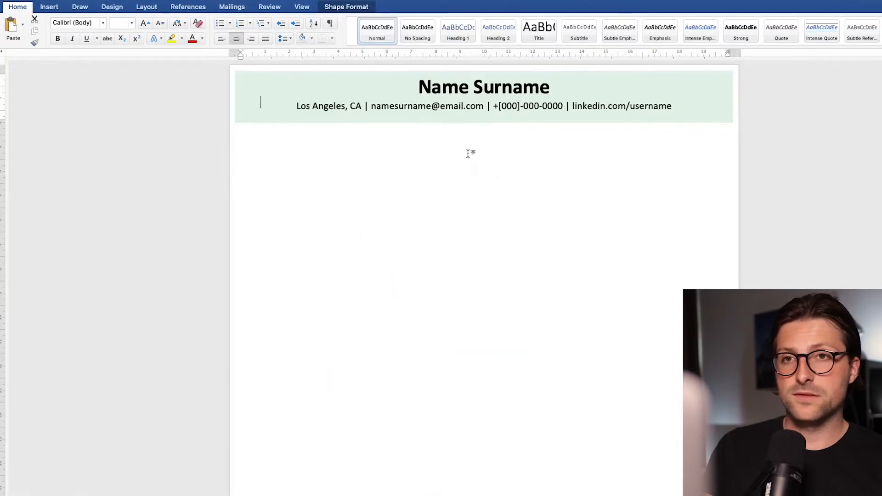
key("Return")
key("BackSpace")
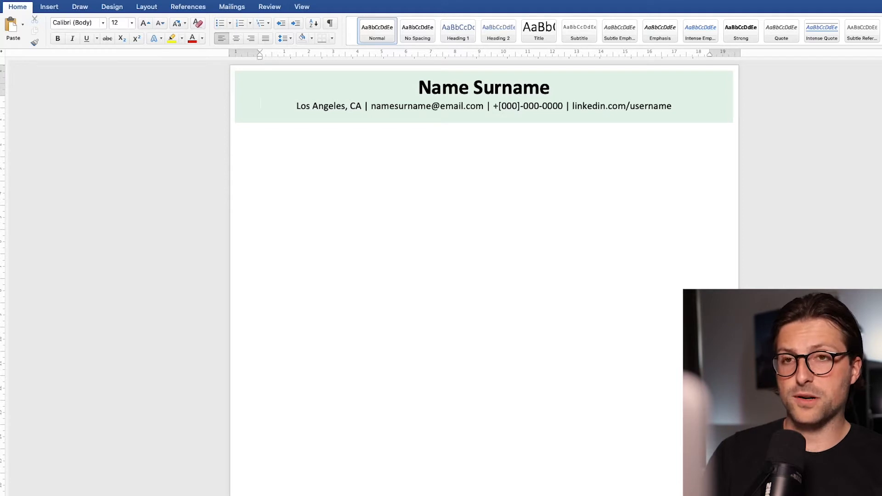
key("Return")
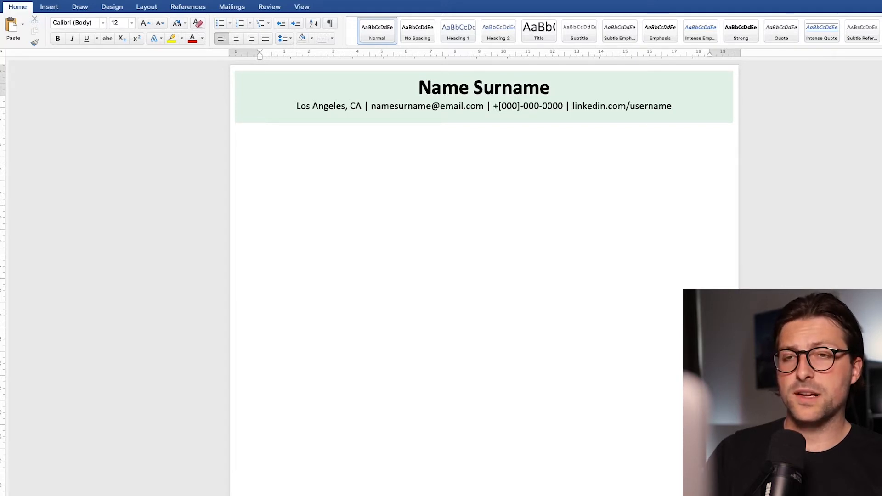
Enter the section headings SUMMARY, SKILLS, EXPERIENCE, EDUCATION and INTERESTS on separate lines below the header
type("SUMMARY")
key("Return")
type("SKILLS")
key("Return")
type("EXPERIENCE")
key("Return")
type("ED")
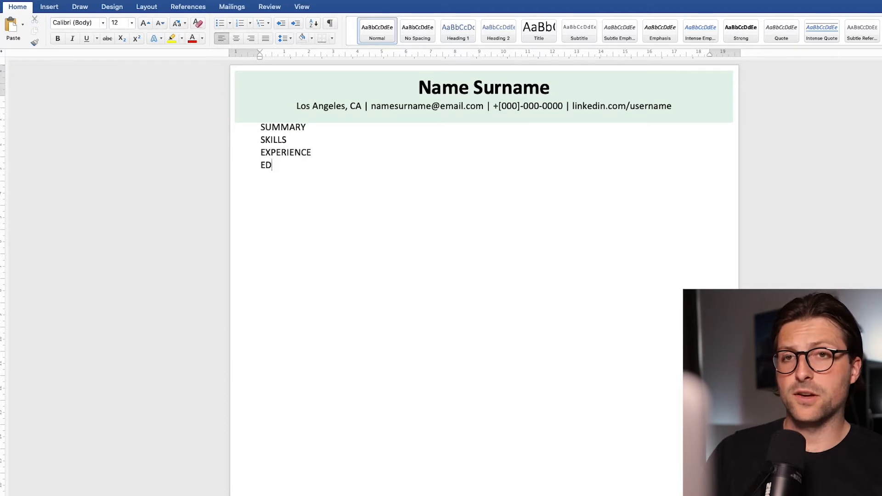
type("UCATION")
key("Return")
type("INTERESTS")
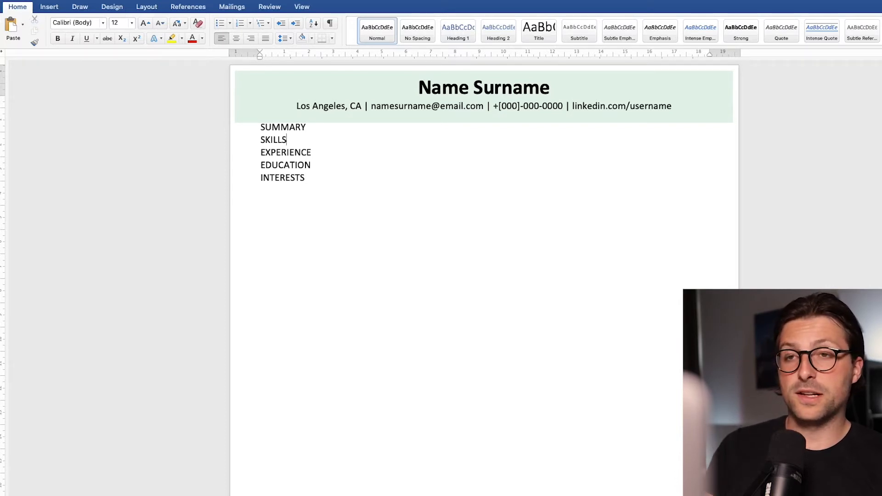
Insert two blank lines between each of the section headings from SUMMARY through INTERESTS
left_click(306, 127)
key("Return")
key("Return")
key("super+Right")
key("Return")
key("Return")
key("Down")
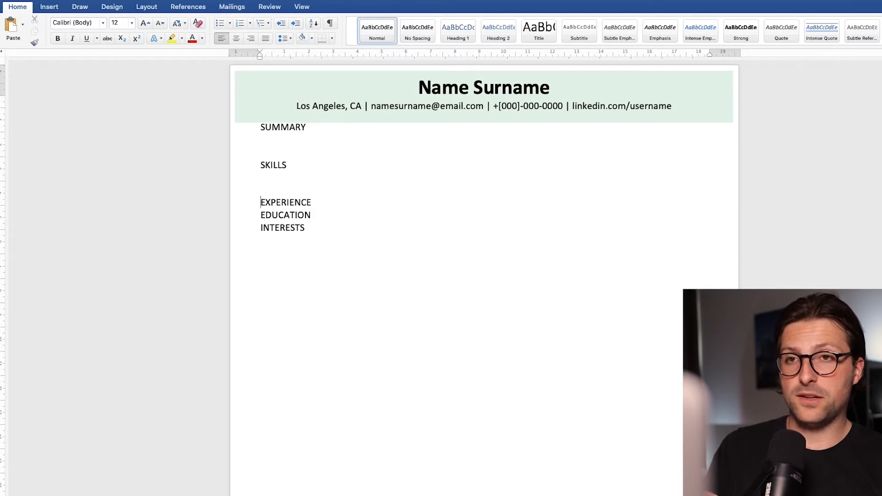
key("super+Right")
key("Return")
key("Return")
key("Down")
key("super+Right")
key("Return")
key("Return")
key("Up")
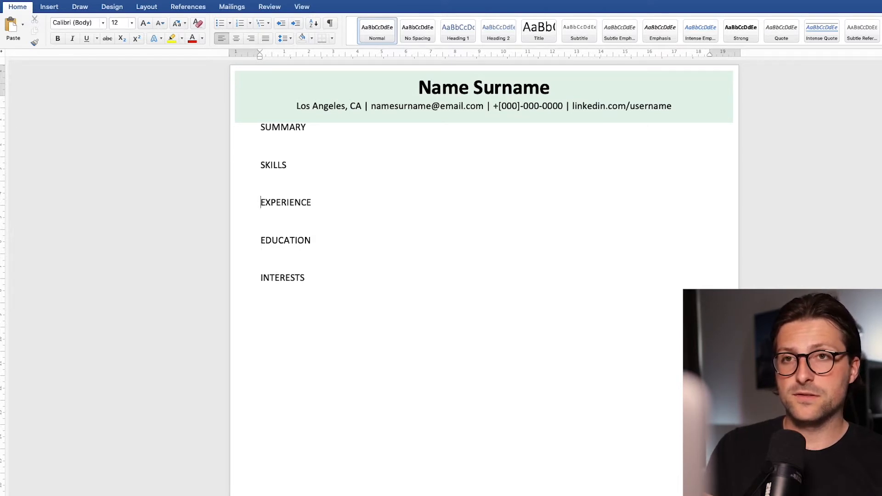
Make the SUMMARY heading bold and centre it
key("shift+super+Left")
key("super+b")
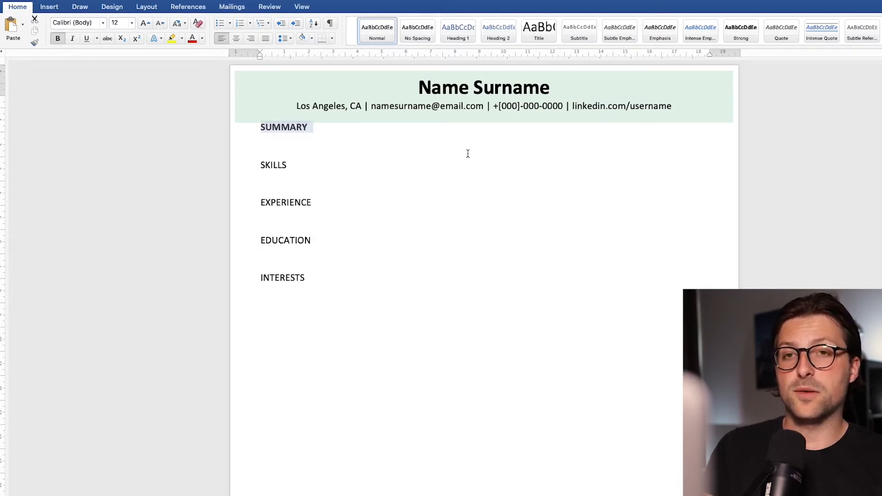
left_click(238, 38)
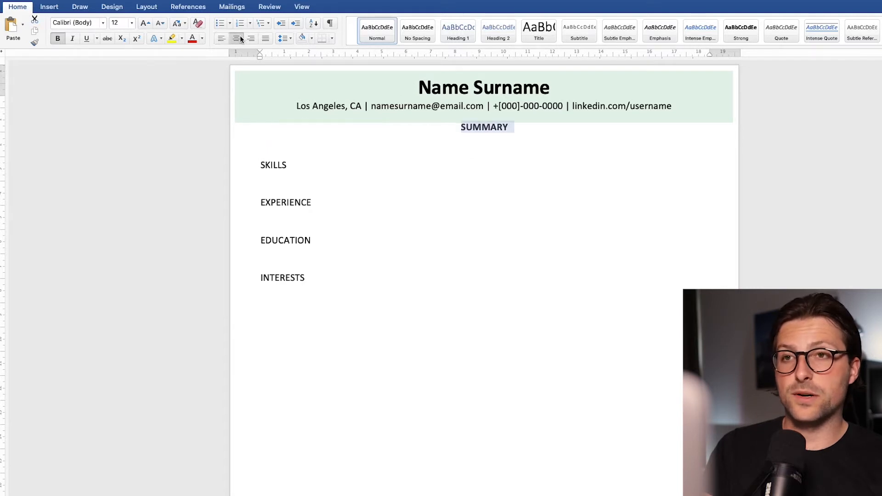
Set the SUMMARY heading's paragraph spacing to 12 pt before and 12 pt after
left_click(285, 40)
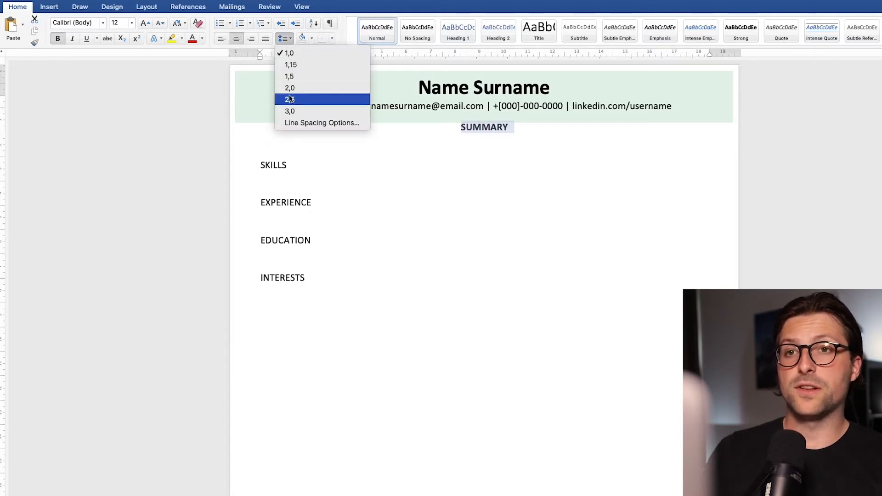
left_click(322, 123)
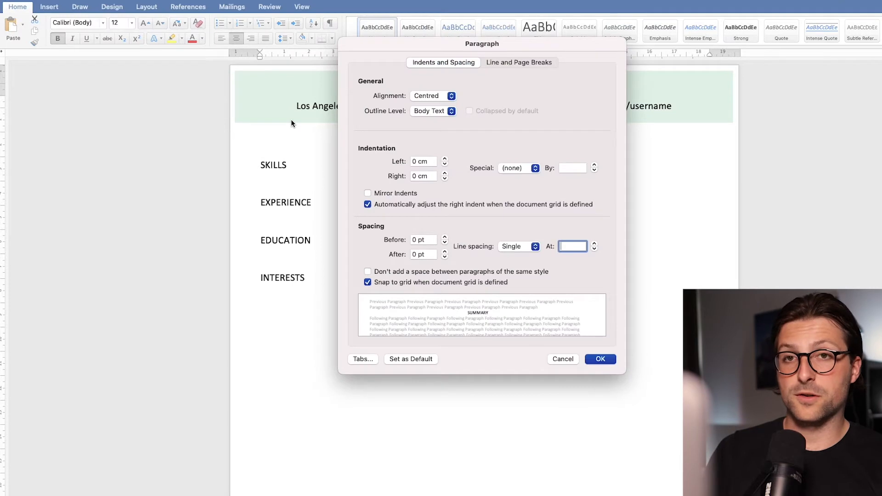
left_click(444, 237)
left_click(445, 237)
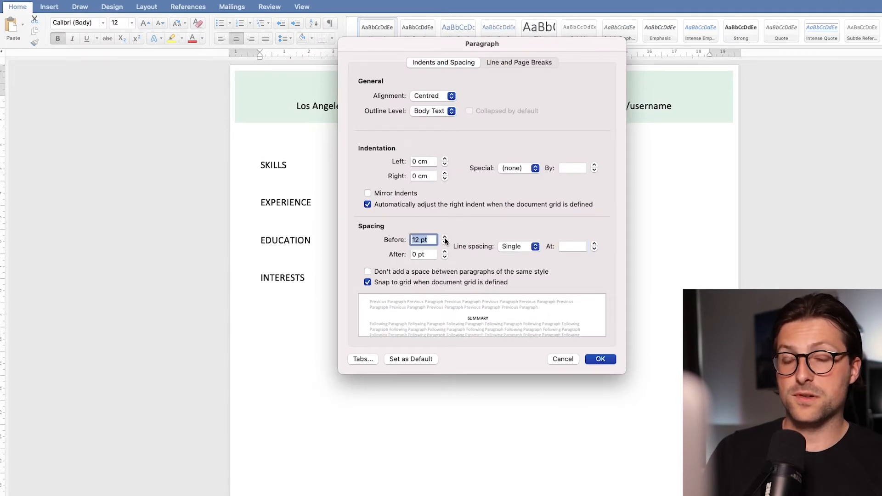
left_click(445, 251)
left_click(446, 251)
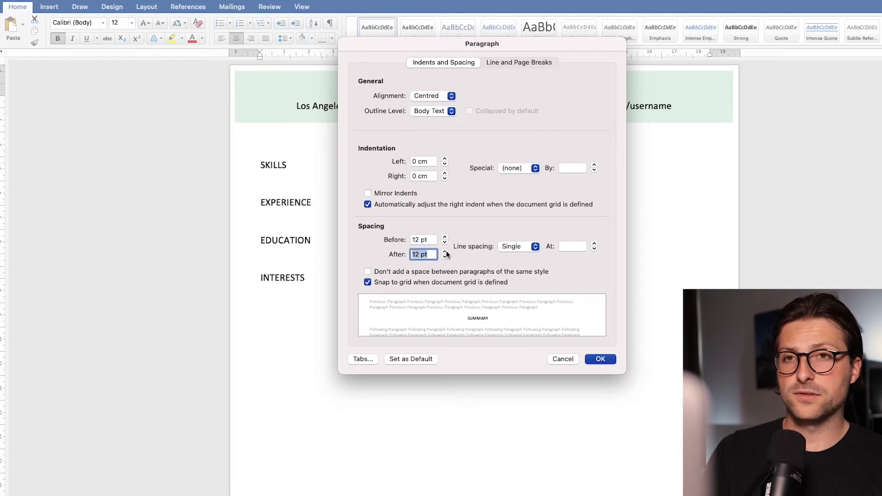
left_click(613, 358)
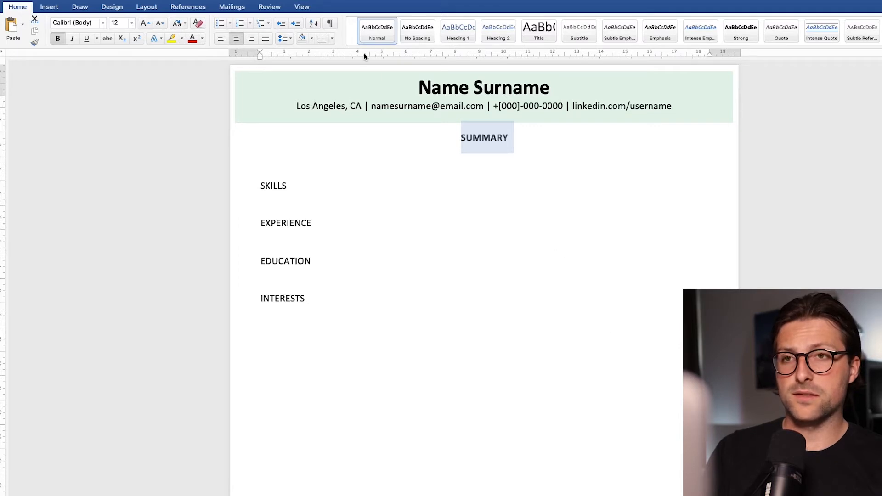
Add a top border and a bottom border to the SUMMARY heading
left_click(332, 38)
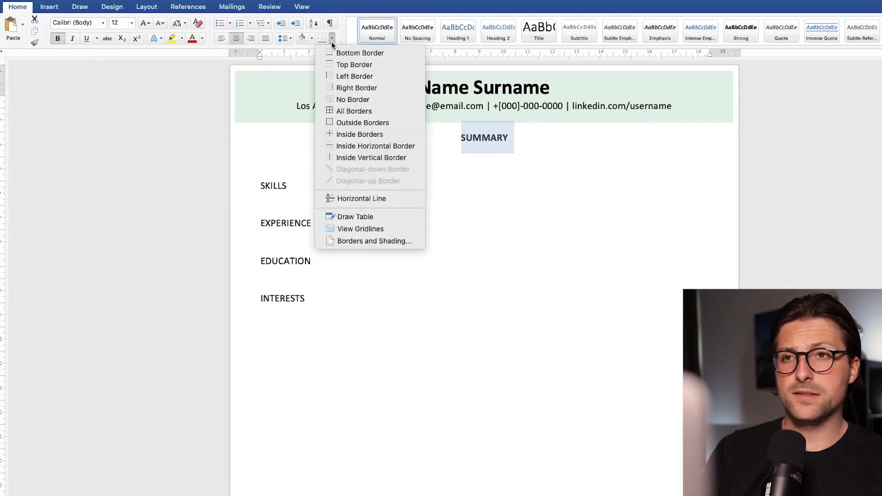
left_click(336, 66)
left_click(332, 38)
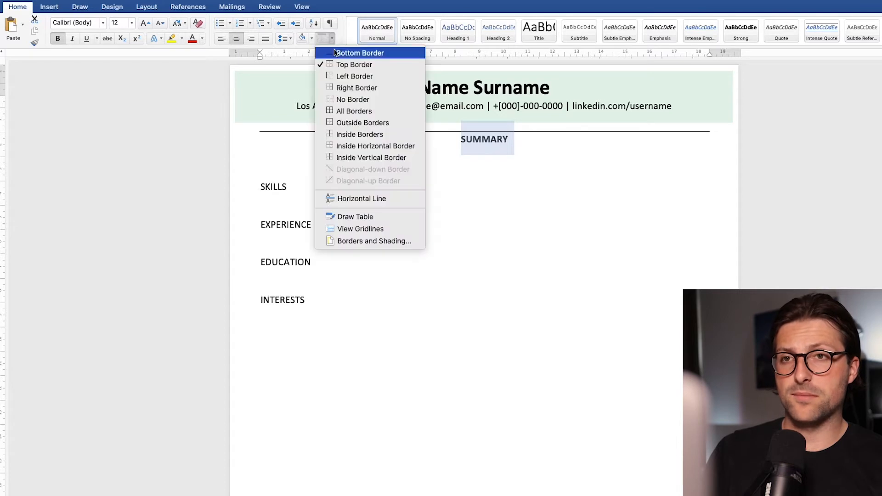
left_click(335, 53)
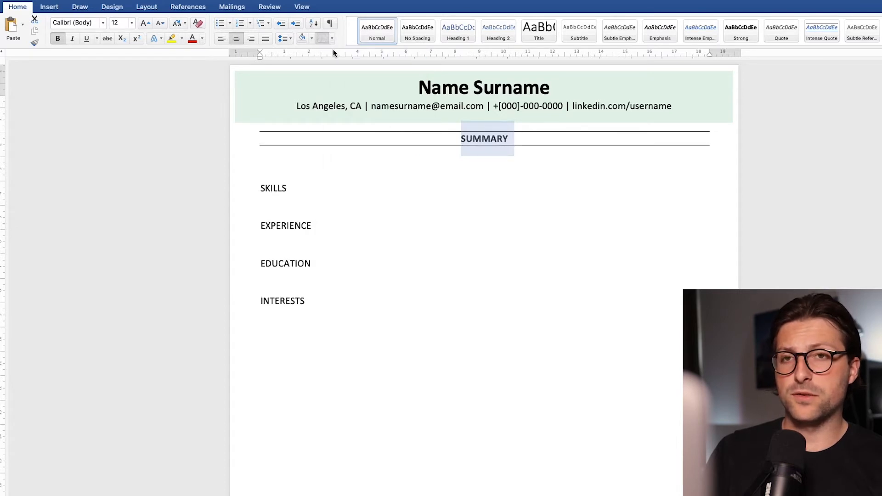
Increase the SUMMARY heading's font size to 14 pt
left_click(146, 25)
left_click(147, 24)
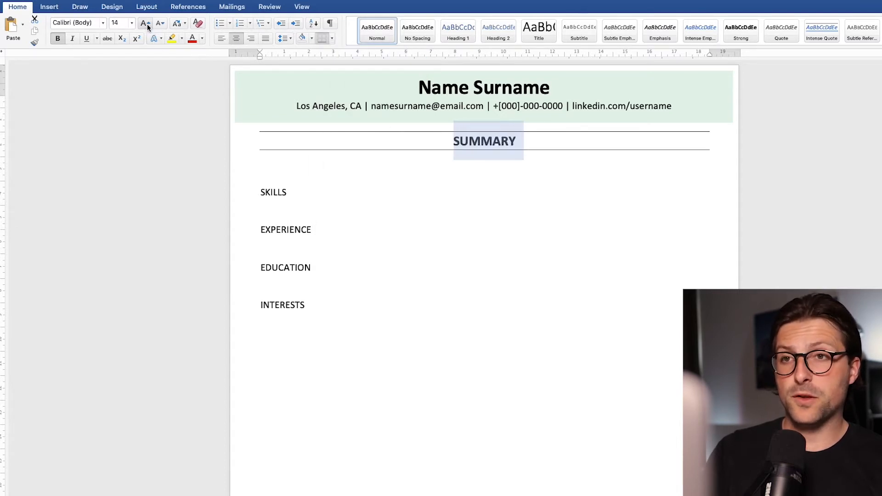
left_click(158, 26)
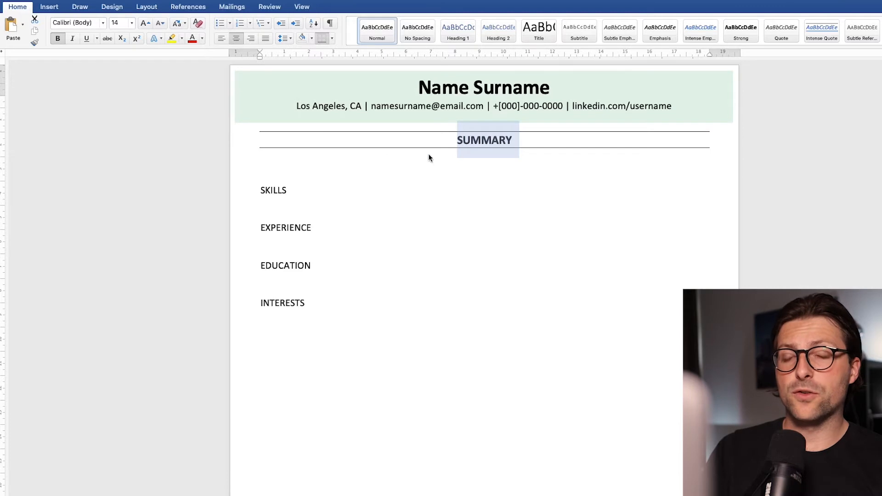
Copy the SUMMARY heading's formatting to the SKILLS, EXPERIENCE, EDUCATION and INTERESTS headings with Format Painter
left_click(483, 143)
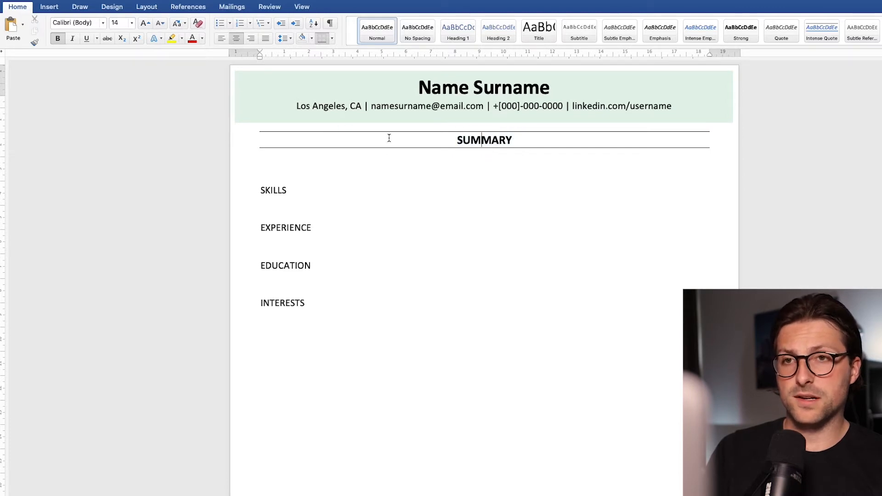
left_click(35, 43)
left_click(282, 191)
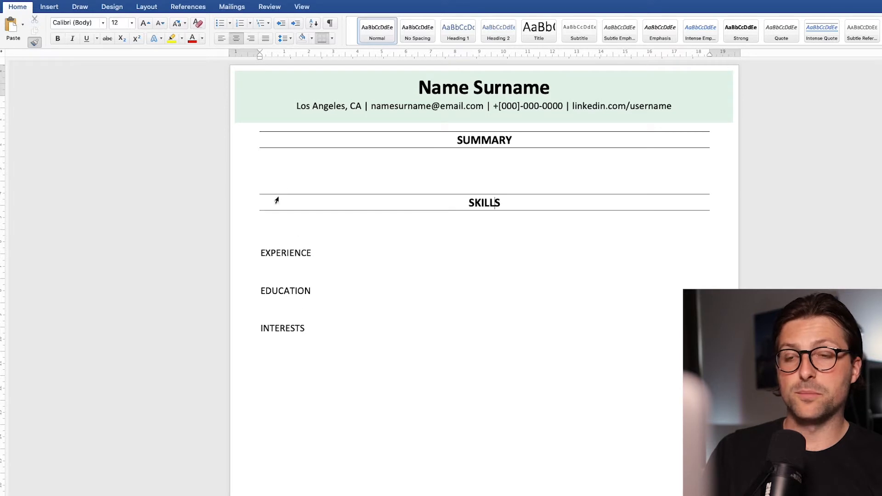
left_click(290, 254)
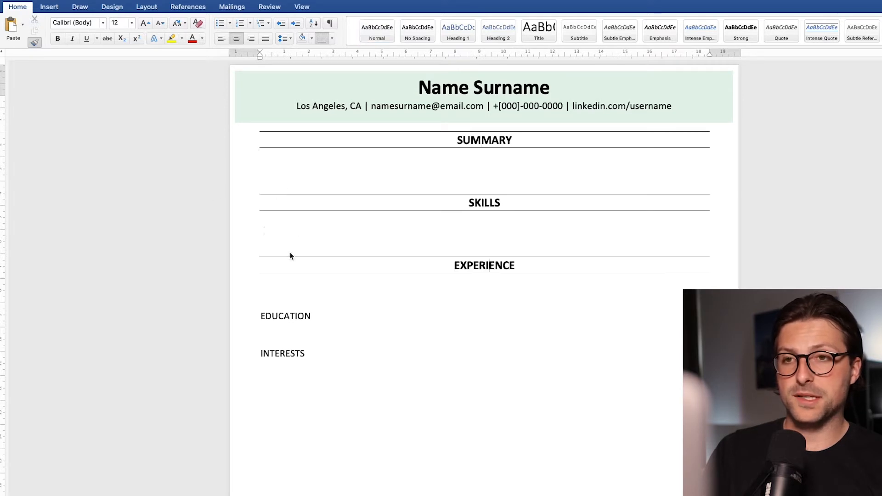
left_click(278, 317)
left_click(271, 381)
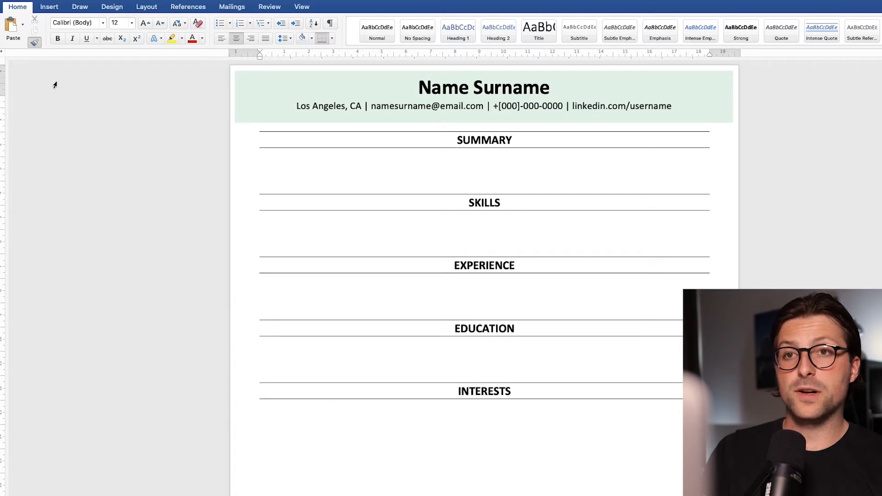
left_click(37, 45)
Replace the extra blank line under SUMMARY with a centred paragraph on a front desk receptionist with 5 years' experience, seeking part-time work as [Position] at [Company]
left_click(277, 177)
key("BackSpace")
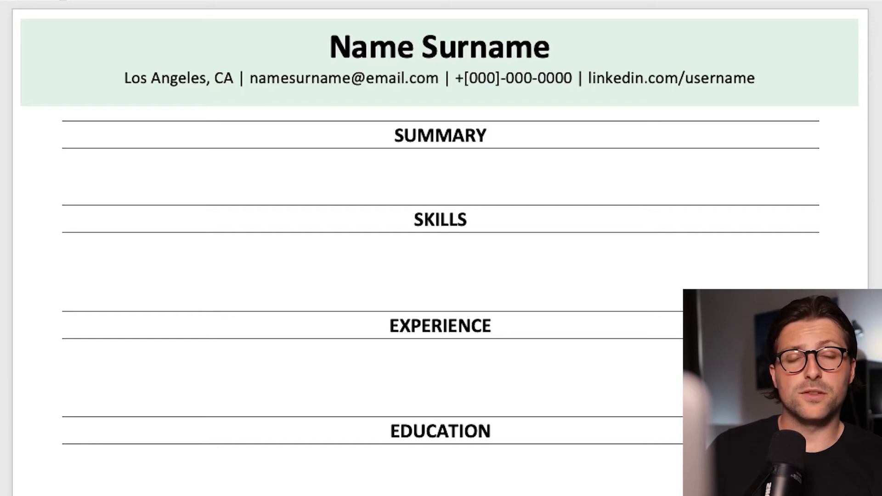
type("C")
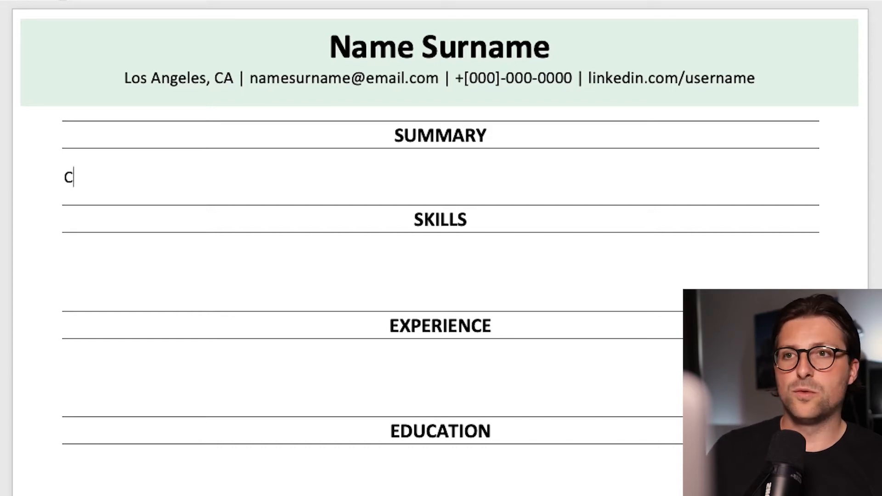
type("ompassionate and reliable front desk receptio")
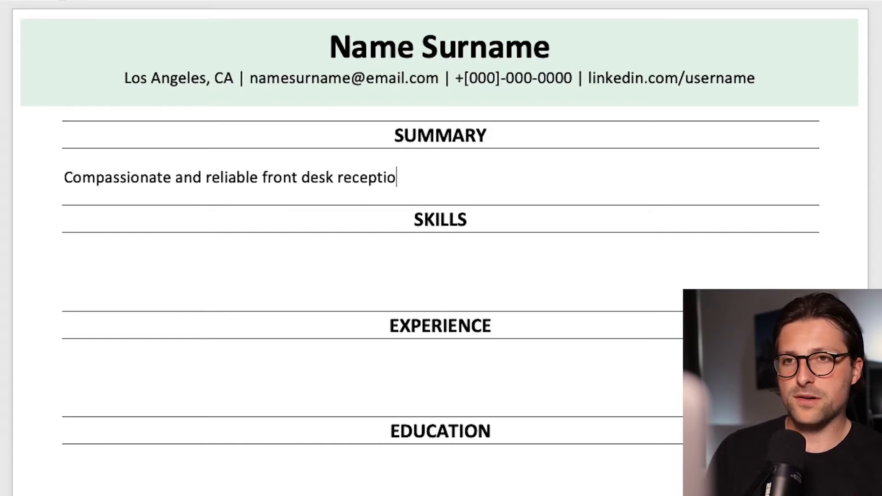
type("nist with 5 years' experience and a pr")
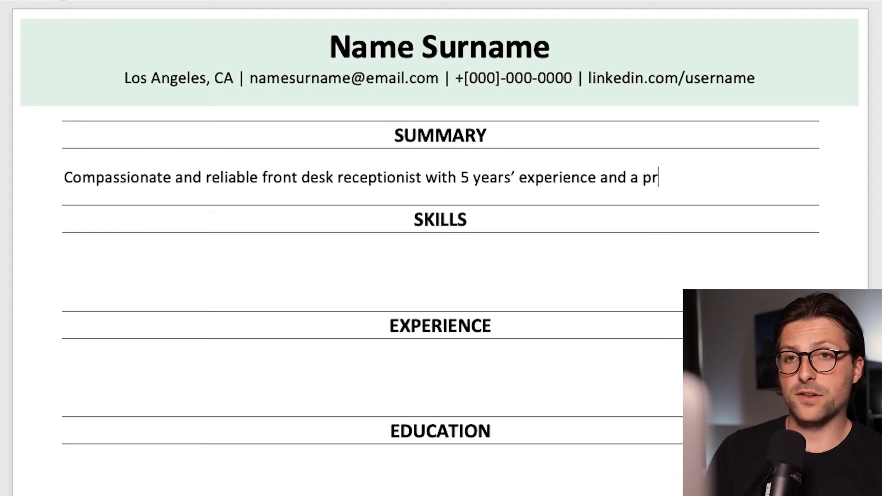
type("oven track record in providing excellent ")
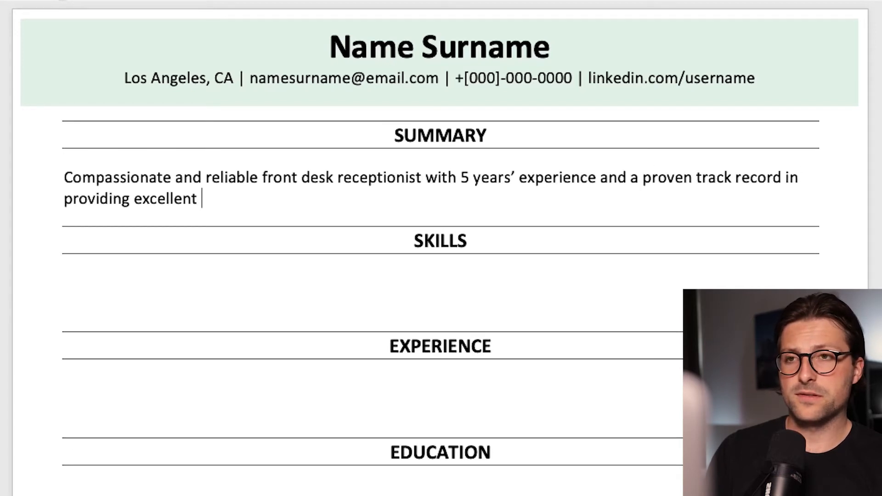
type("customer service. Seeking to deliver efficie")
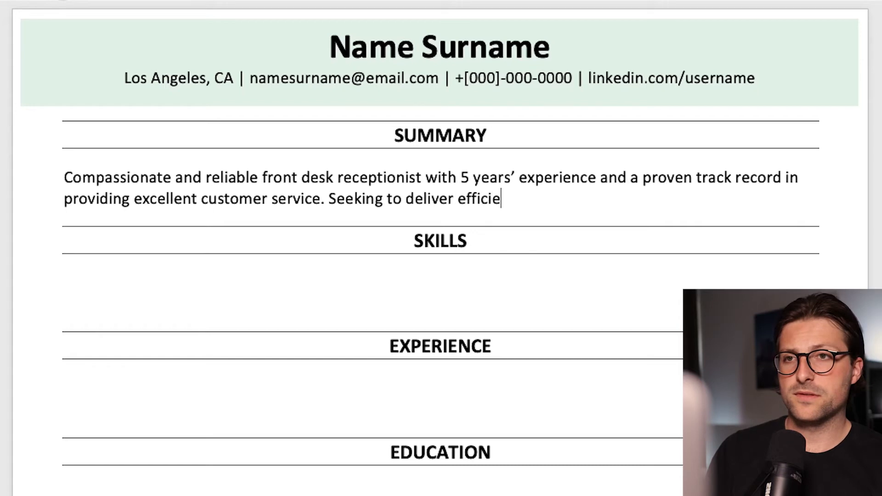
type("nt office administration and client-fr")
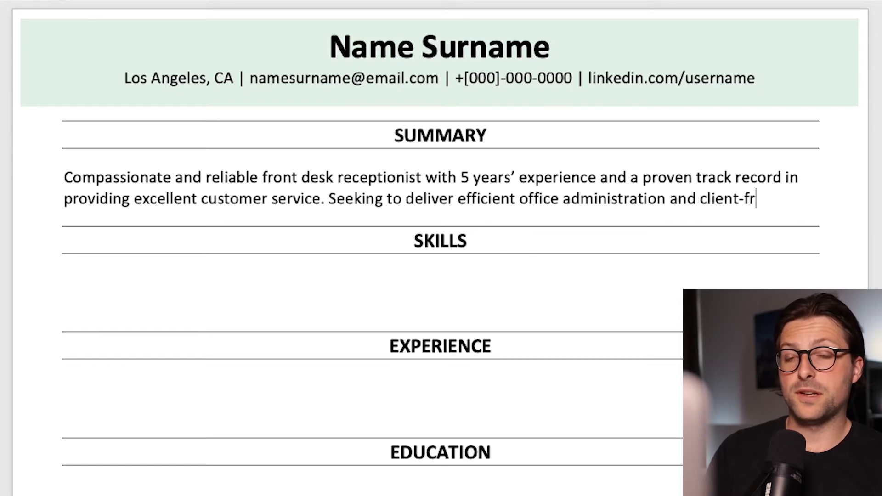
type("iendly support as a [Position] at [Com")
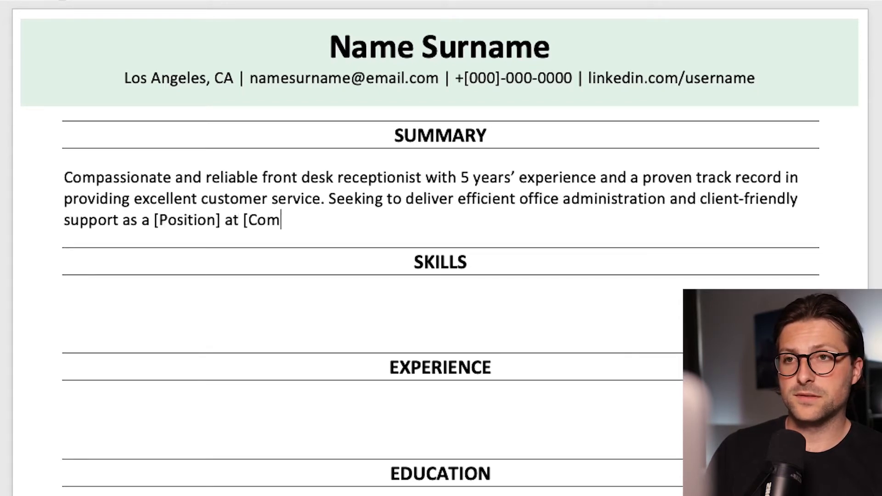
type("pany]. As of [Date], I will be available for part-time employment.")
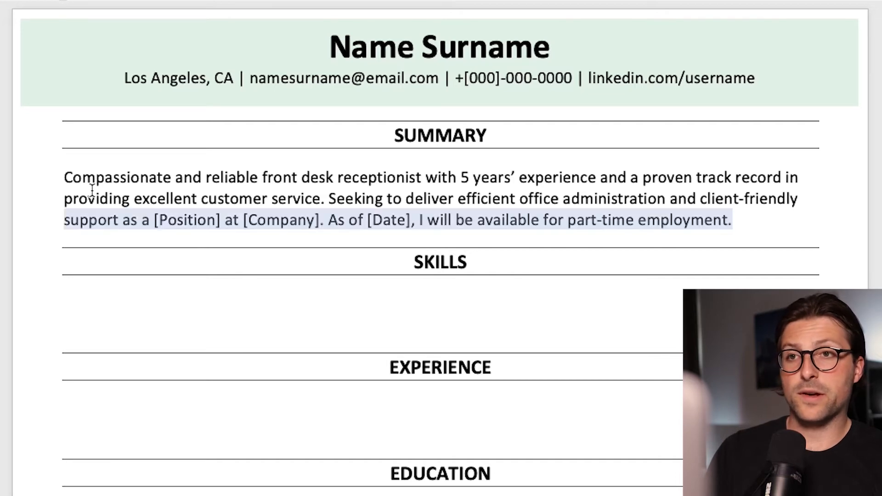
left_click_drag(91, 189, 76, 150)
left_click(236, 39)
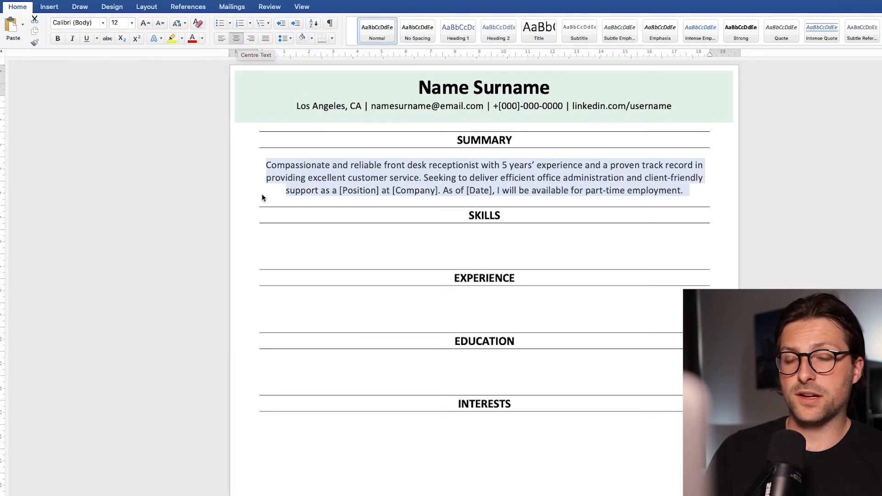
Remove one blank line under SKILLS and insert a table with three columns and one row there
left_click(265, 250)
key("BackSpace")
scroll(265, 249, "down", 2)
scroll(265, 250, "down", 1)
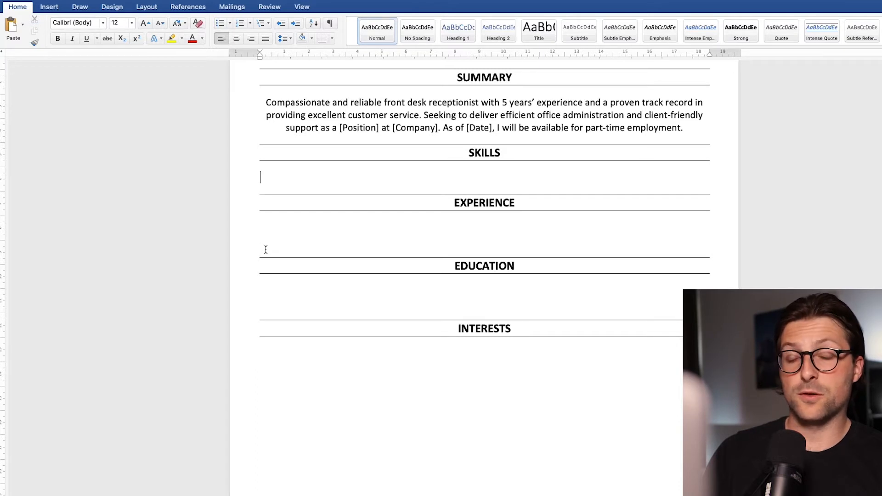
left_click(58, 10)
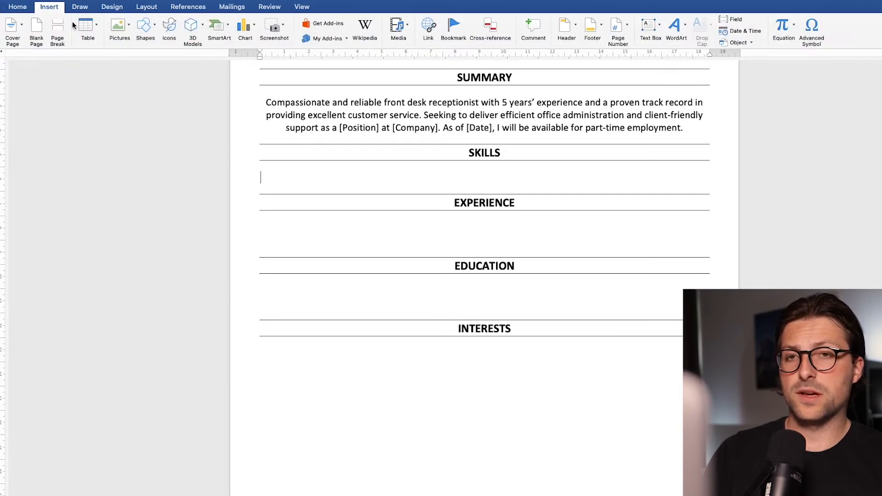
left_click(97, 26)
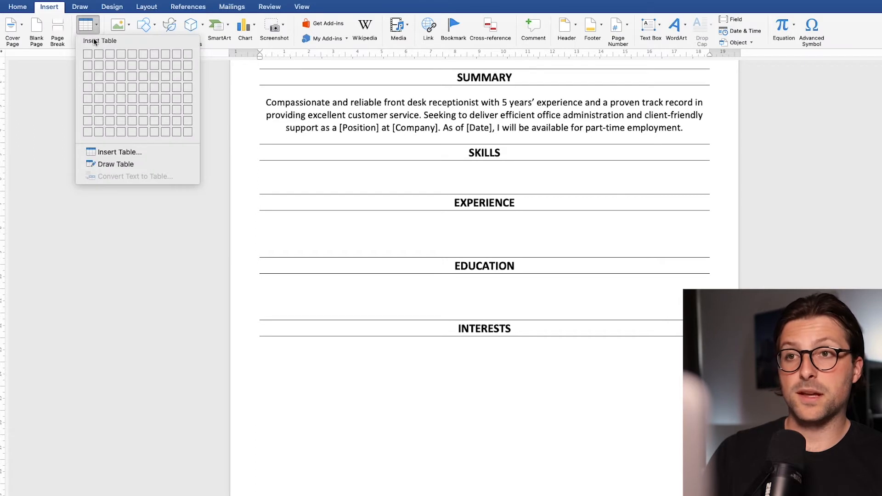
left_click(109, 52)
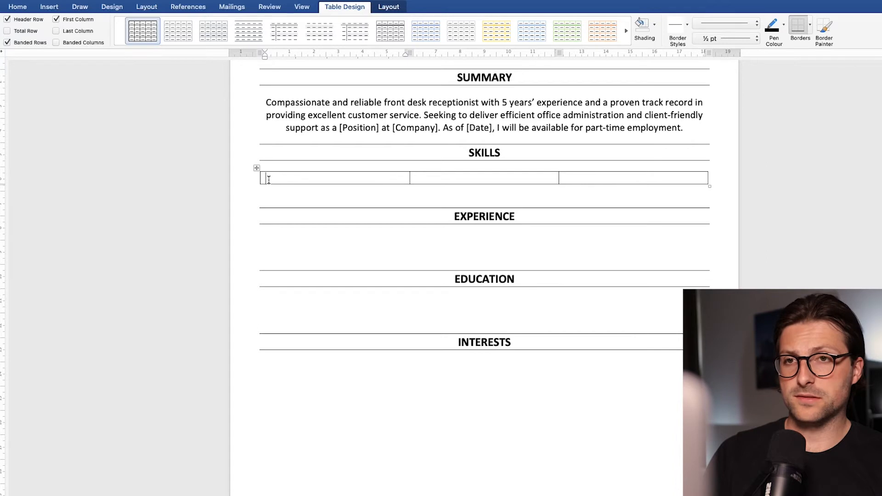
Set the skills table's default left cell margin to 0 cm and reduce its default right cell margin
left_click(388, 7)
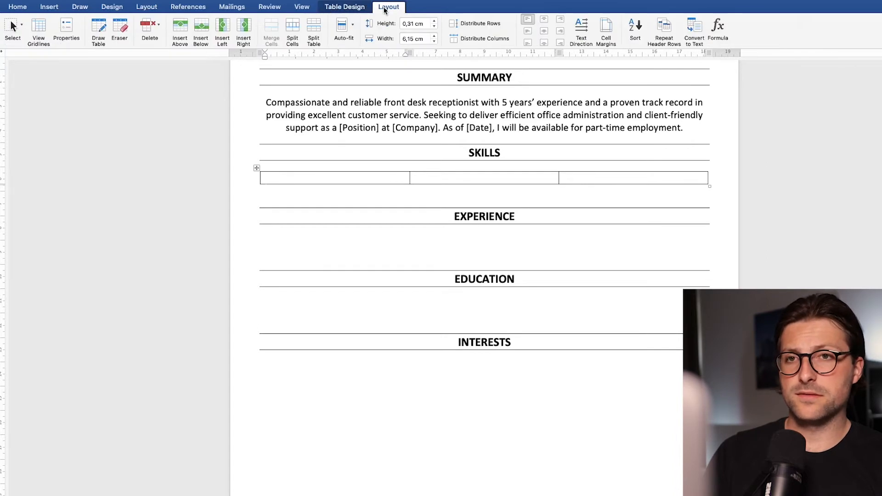
left_click(601, 32)
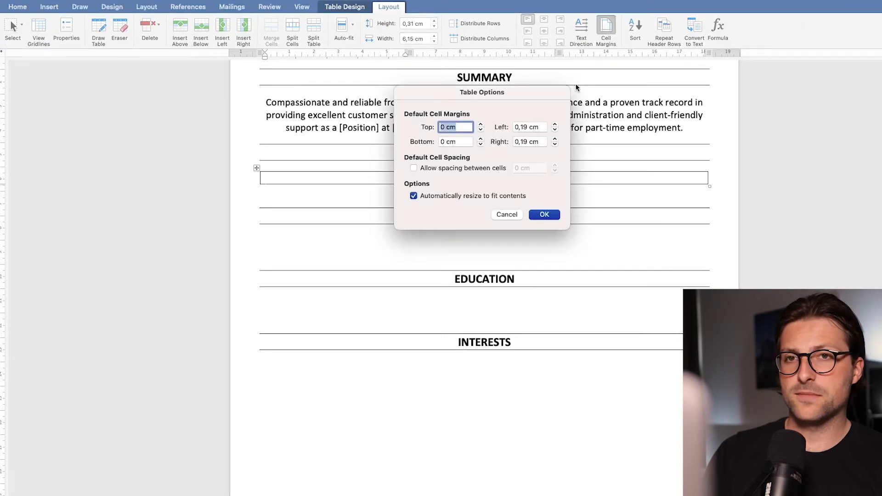
left_click(555, 131)
left_click(555, 131)
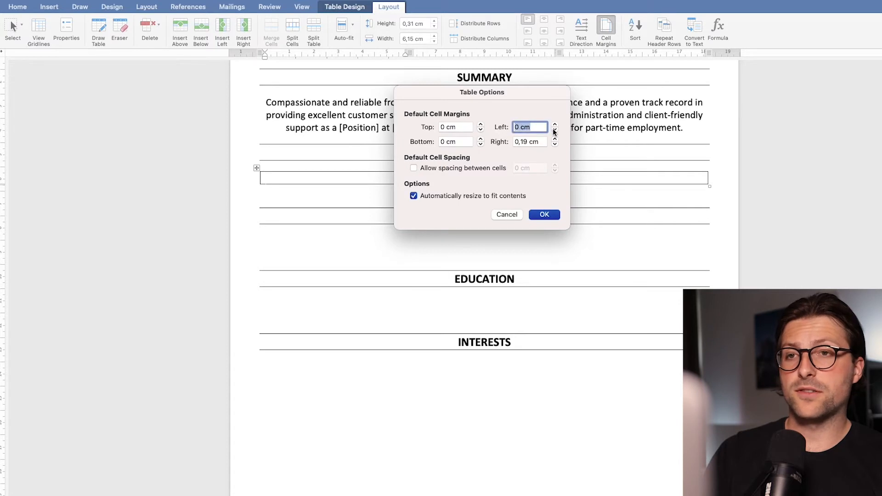
left_click(554, 146)
left_click(554, 146)
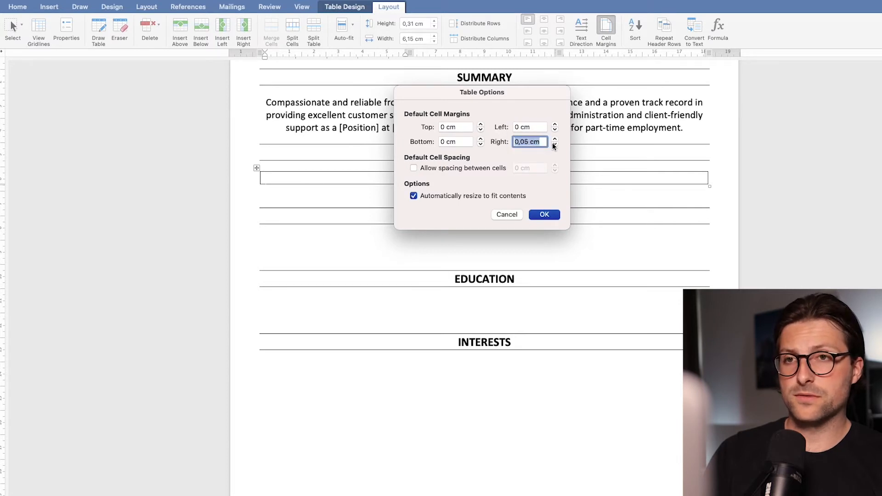
left_click(551, 217)
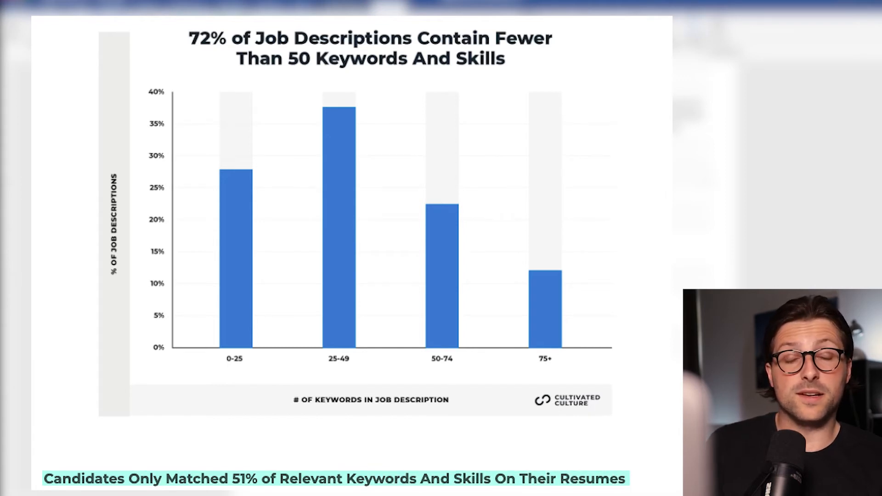
Copy the receptionist job description from LinkedIn into the MonkeyLearn WordCloud Generator's source text and generate the word cloud
left_click_drag(418, 110, 582, 419)
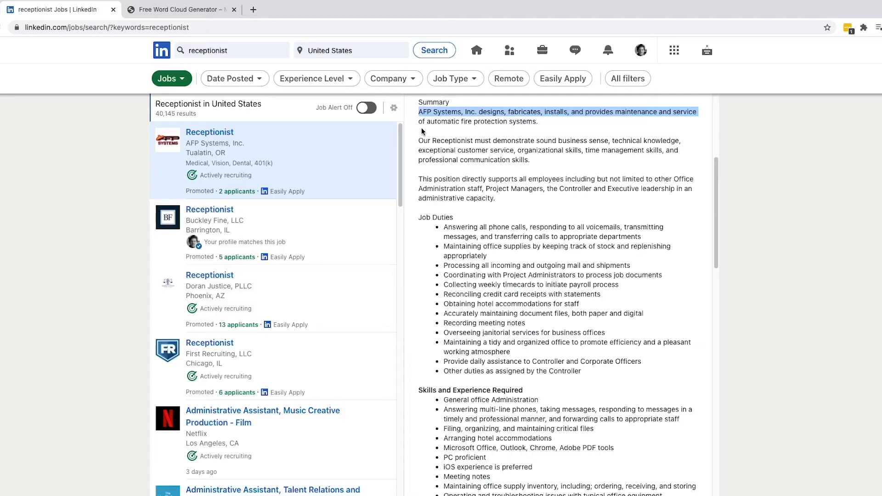
key("ctrl+Tab")
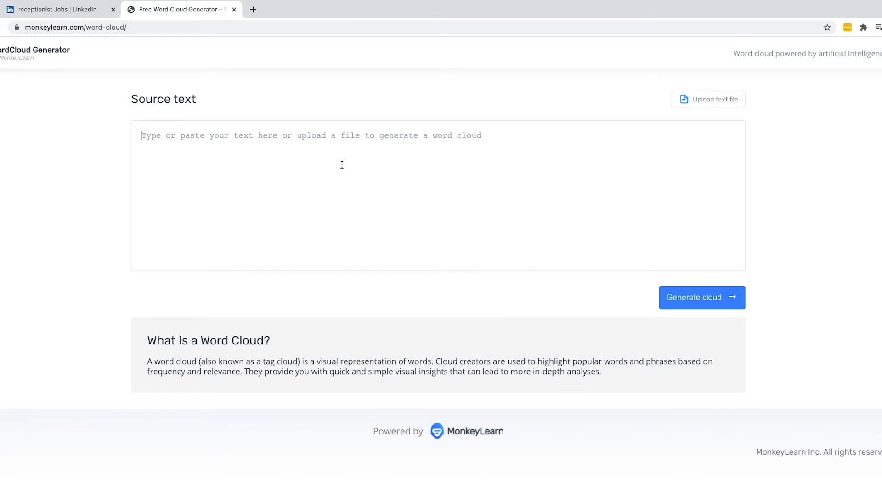
key("ctrl+v")
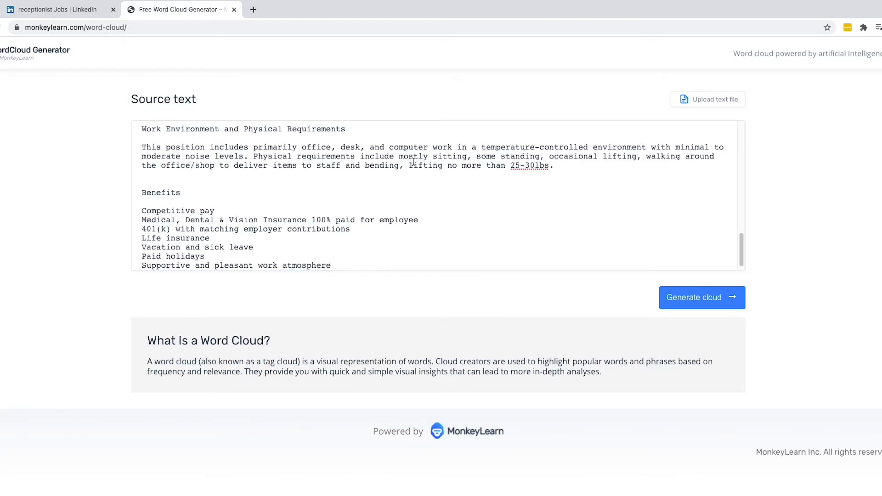
left_click(674, 304)
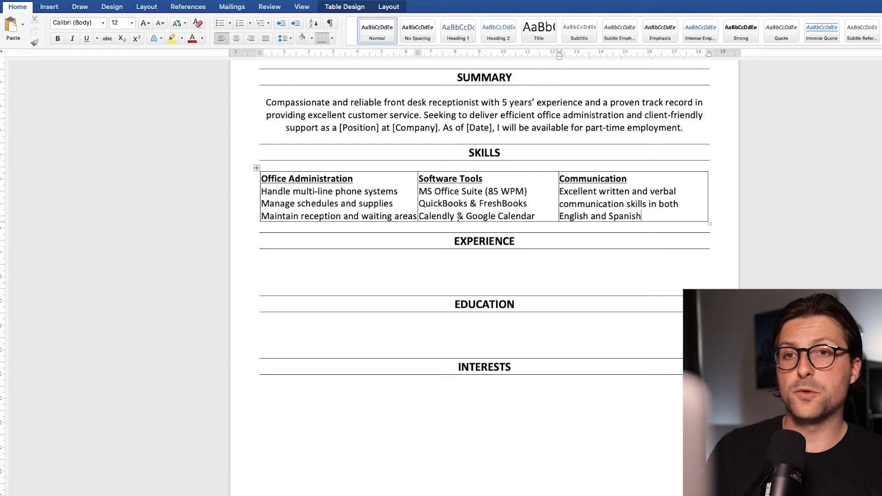
In the skills table in Word, centre the Software Tools cell's text and right-align the Communication cell's text
left_click(540, 216)
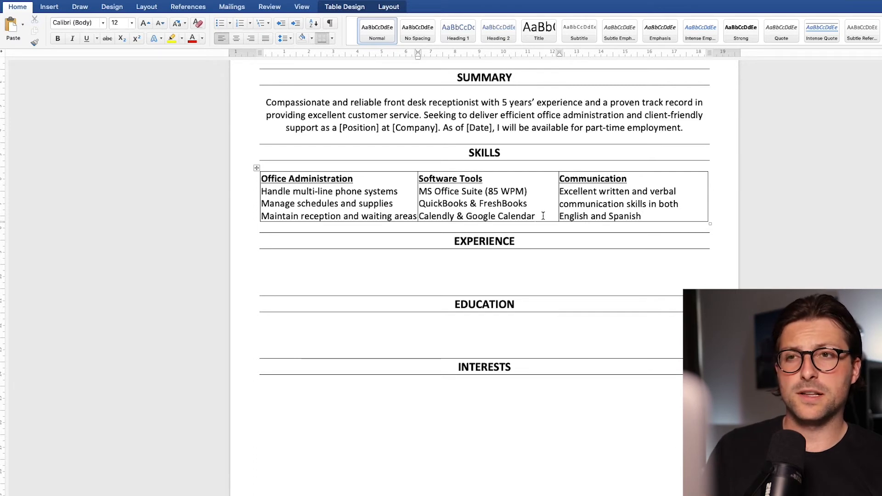
left_click_drag(543, 216, 421, 182)
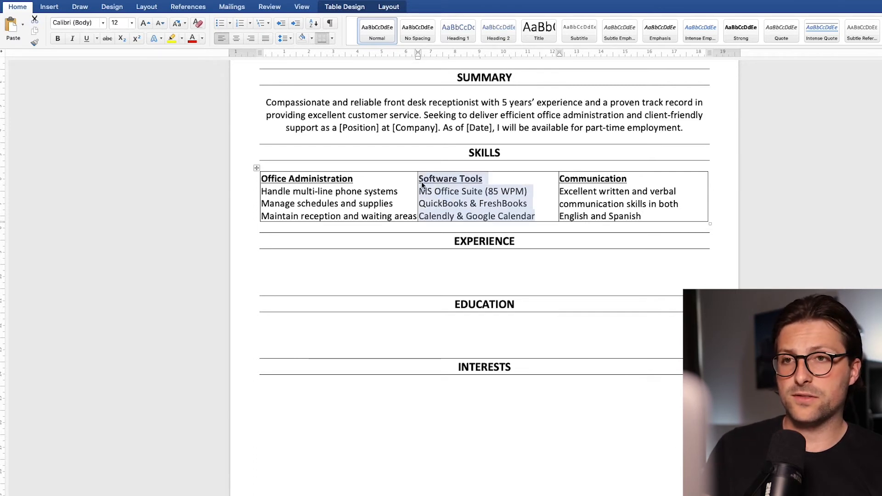
left_click(235, 40)
left_click_drag(652, 216, 571, 180)
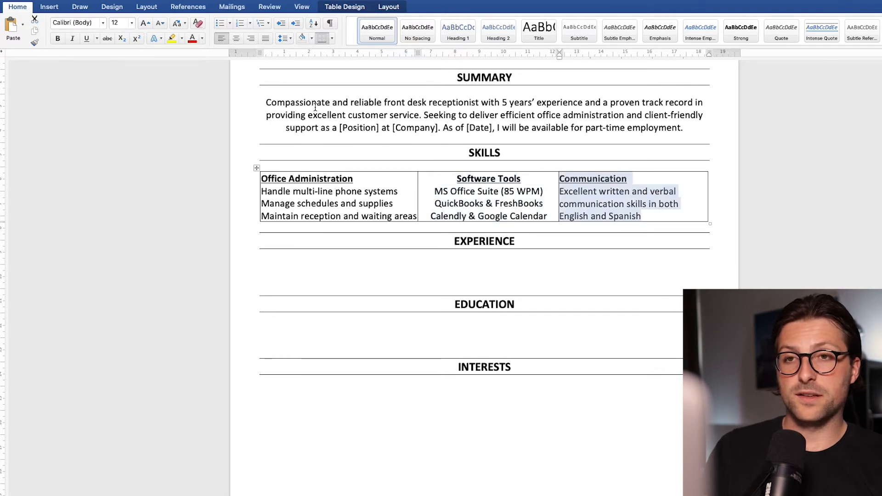
left_click(251, 39)
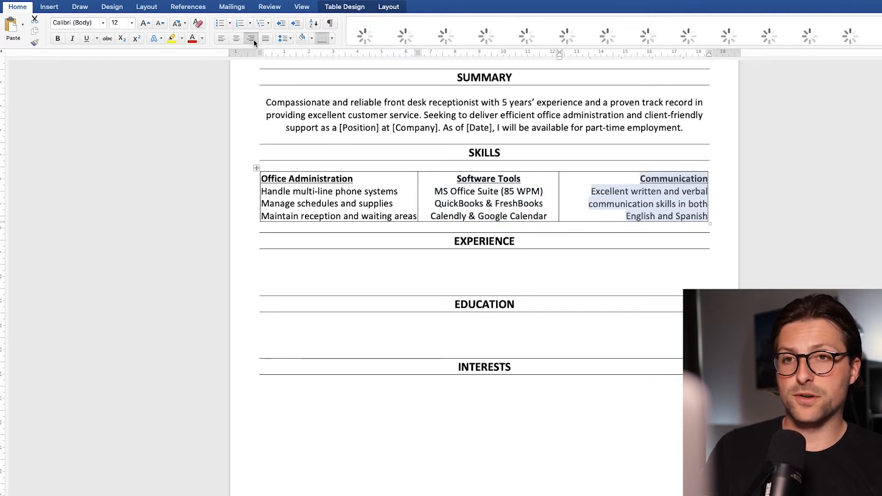
Remove all borders from the three-column skills table, covering its Office Administration, Software Tools and Communication cells
left_click(673, 218)
left_click_drag(673, 218, 364, 202)
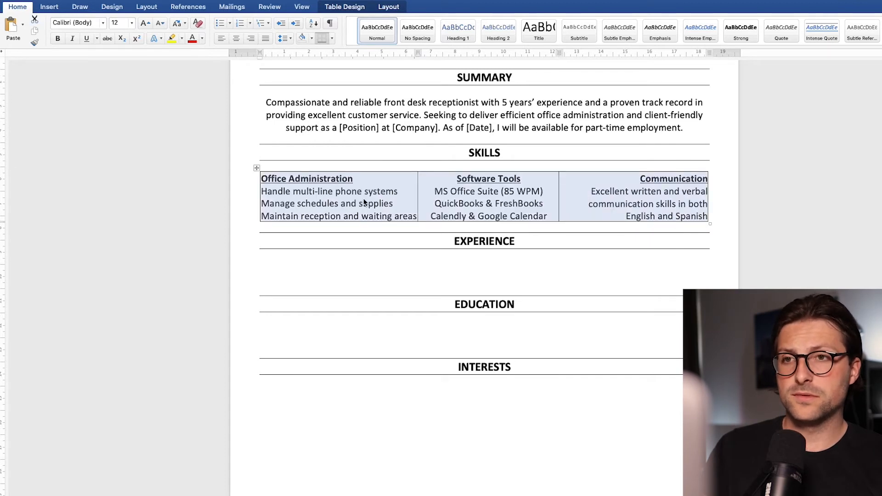
left_click(332, 39)
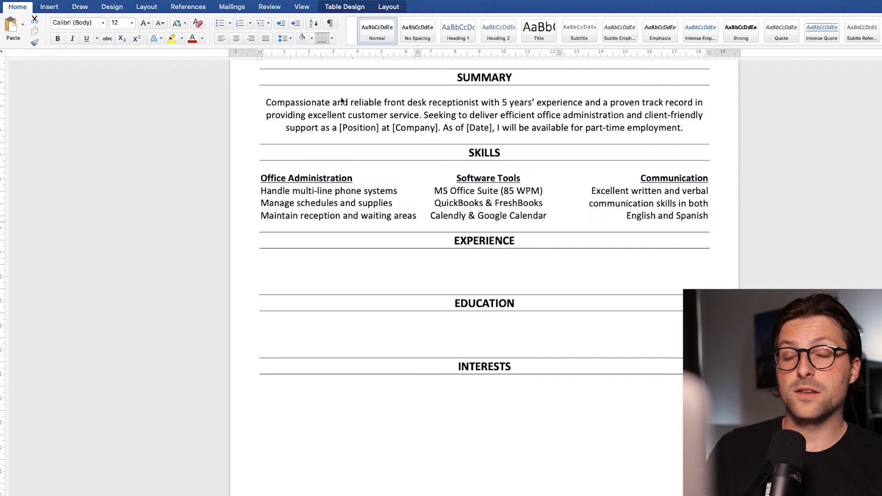
left_click(342, 99)
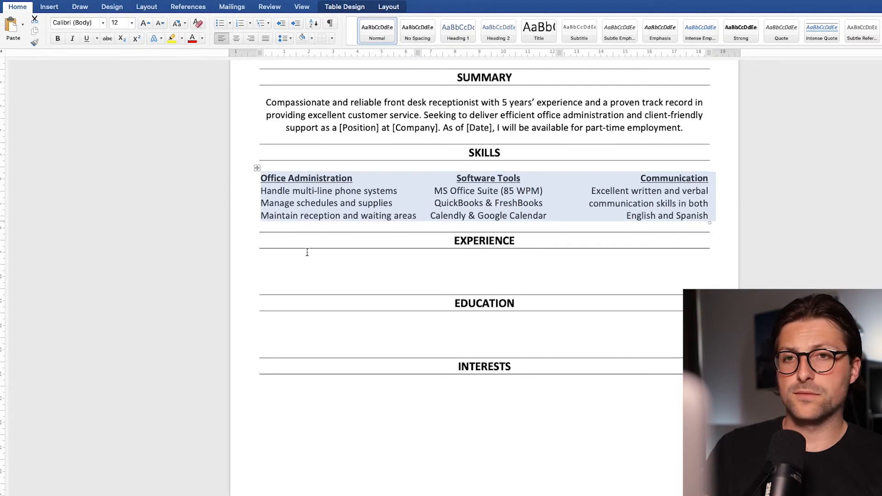
Remove one blank line under EXPERIENCE and enter "Company Name | Front Desk Receptionist Los Angeles, CA | 01.2019 – 01.2021" with bold name and dates, italic role and location
left_click(296, 280)
key("BackSpace")
scroll(295, 279, "down", 3)
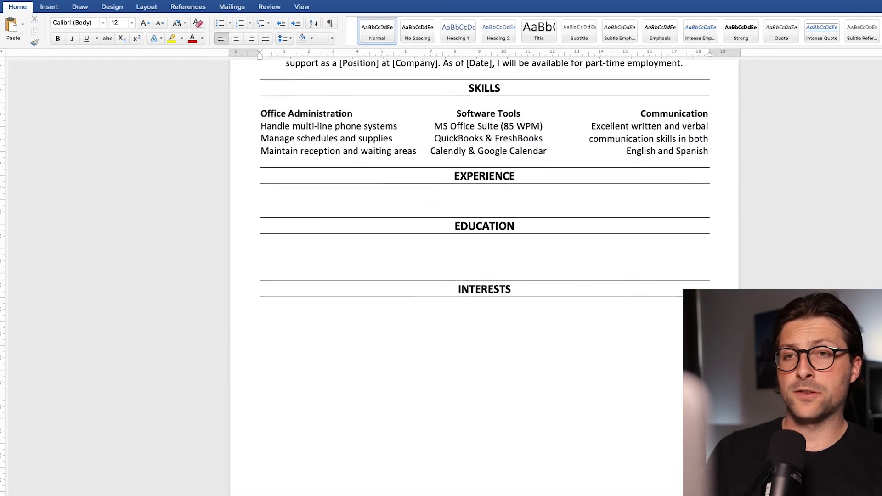
scroll(484, 276, "down", 2)
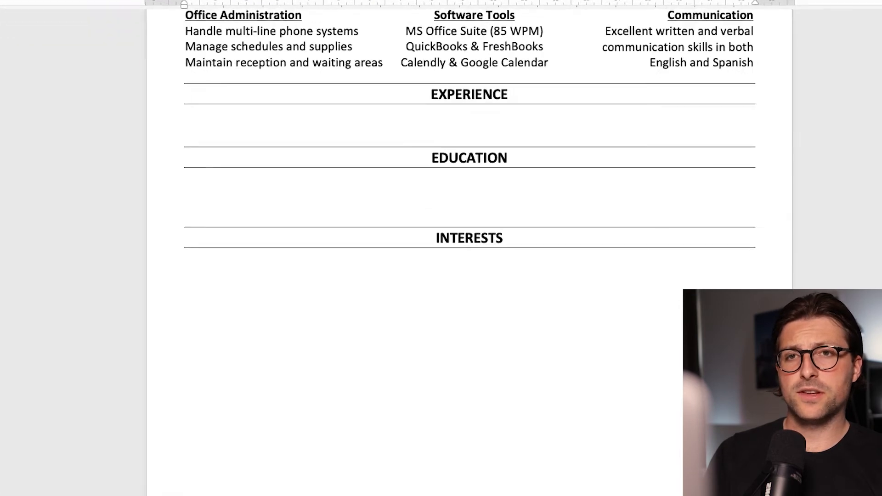
type("Company Name | Front Desk Receptionist Los Angeles, CA | 01.2019 - 01.2021")
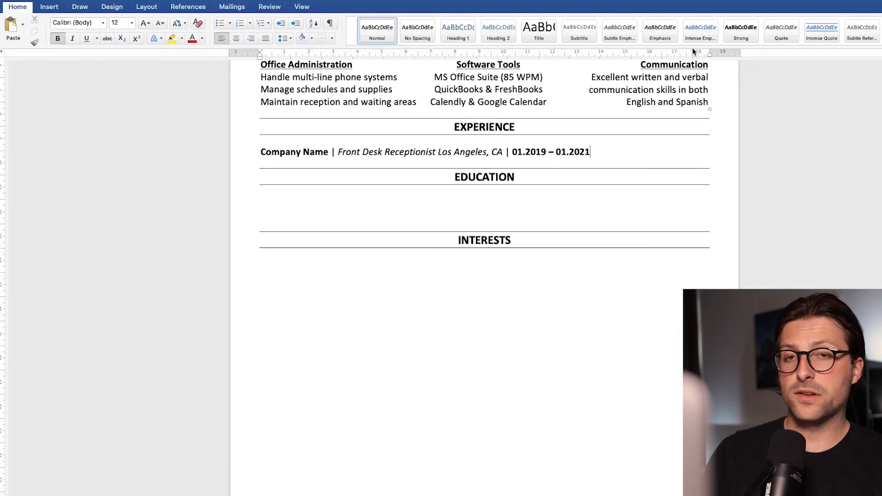
Make sure the ruler is shown and use a tab stop at about 12 cm to shift the job line's location and dates to the right margin
left_click(302, 6)
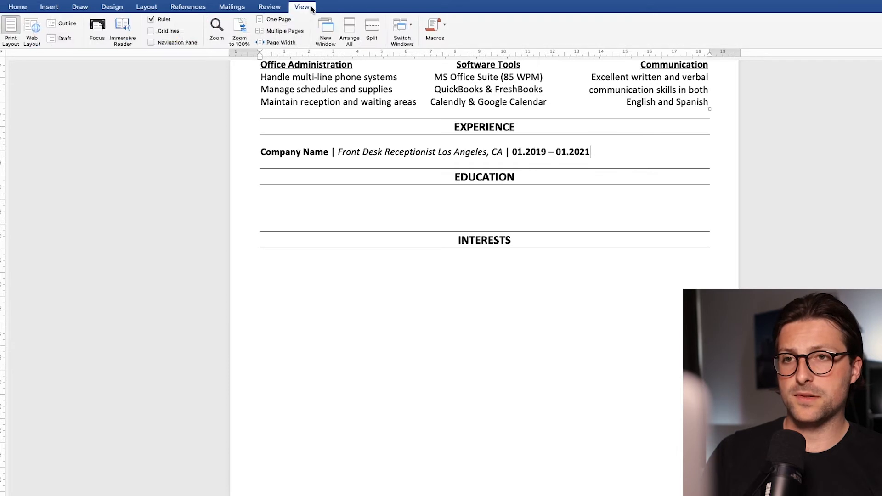
left_click(152, 19)
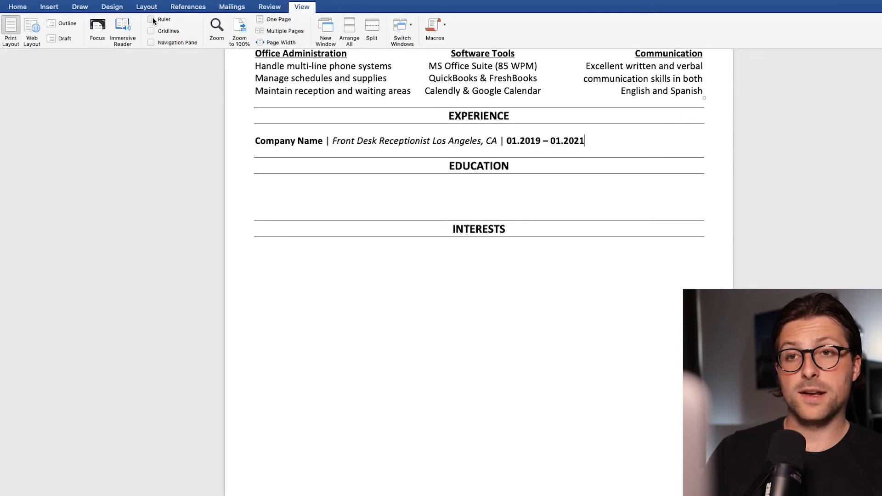
left_click(153, 18)
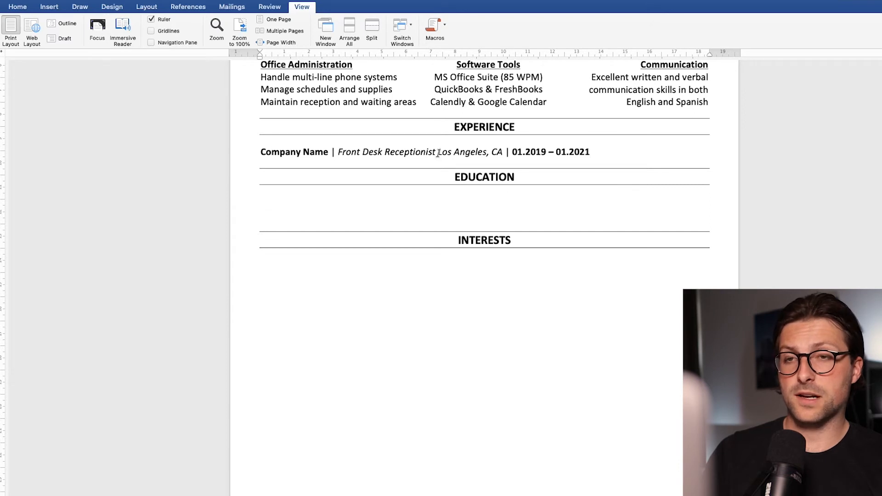
left_click(566, 56)
left_click_drag(566, 56, 556, 56)
Add the first bullet under the job line: "Supported 20+ employees to provide excellent customer service and collaborated with a general manager to improve [Company Name]'s administrative performance"
type("Supported 20+ employees to provide excellent customer ser")
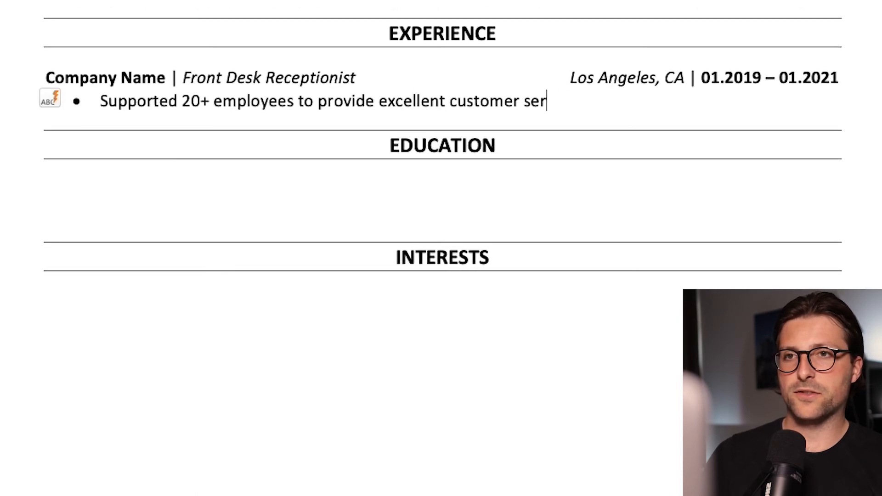
type("vice and collaborated with a general manager to improve [Company Name]'s administrative performance")
key("Return")
Add a second experience bullet: "Greeted and registered approximately 30 customers per day, handled check-ins, tracked record files, and computerized data into [Customer Database Software]"
type("Greeted and registered approximately 30 customers per day, handled check")
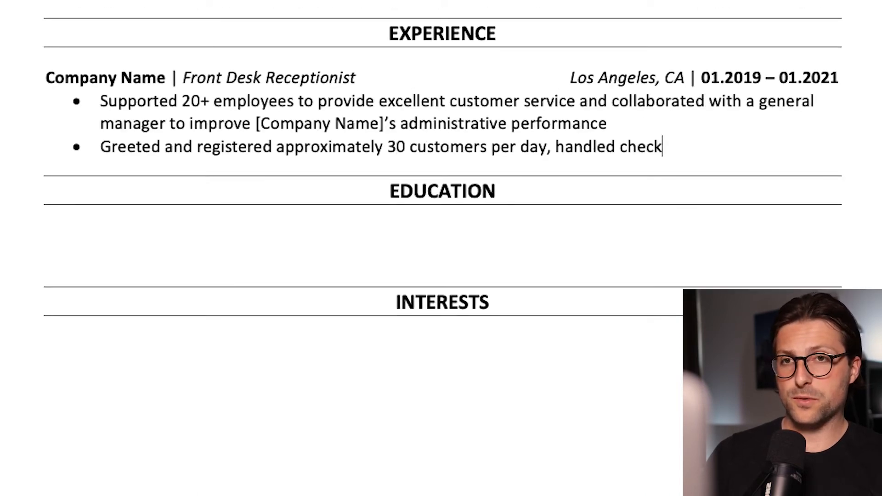
type("-ins, tracked record files, and computerized data into [Customer Database Software]")
key("Return")
Add a third experience bullet beginning "Achieved a consistent 98% positive feedback and developed cost-effective administrative procedures by redesigning the"
type("Achieved a consistent 98% positive feedback and developed cost-effective administrative procedures by redesigning the office scheduling system")
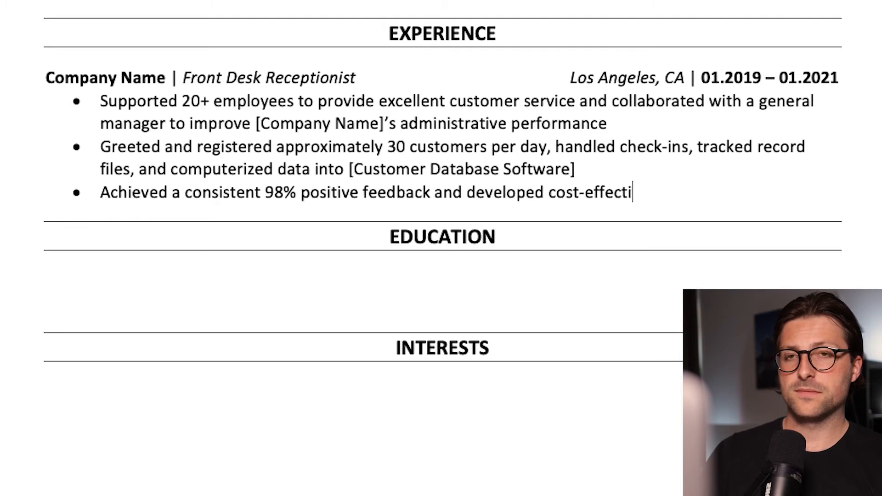